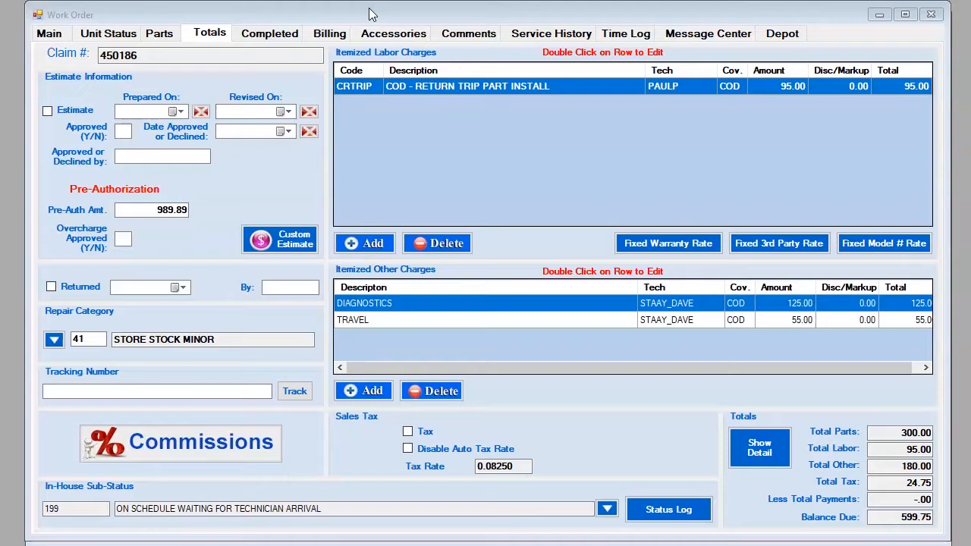
# Step: Show work order 450186's Main page and highlight the claim number and customer address
pyautogui.click(217, 15)
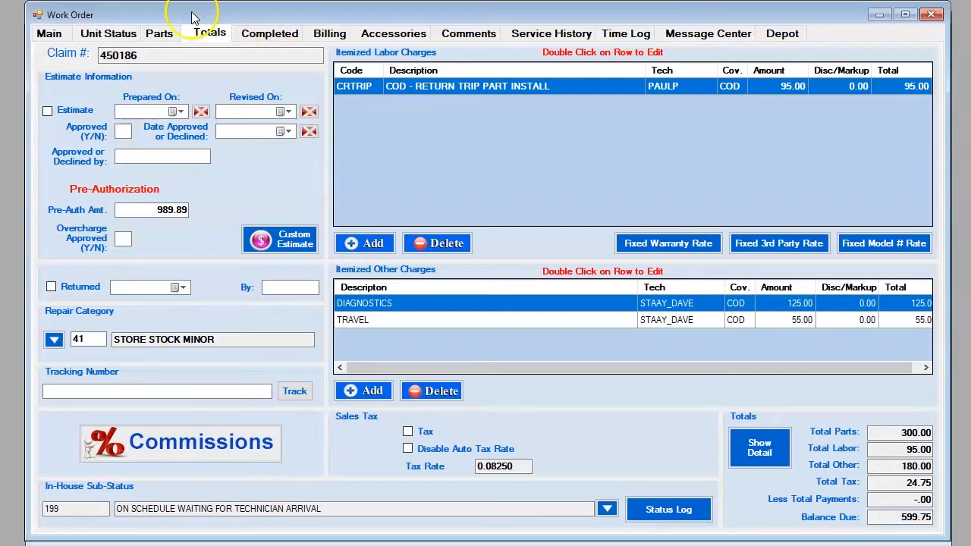
pyautogui.click(49, 33)
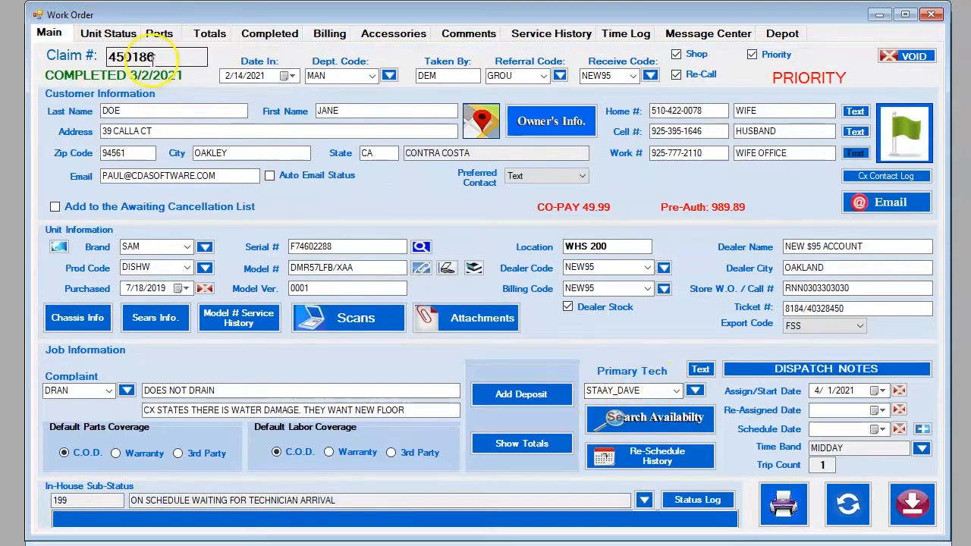
pyautogui.moveTo(154, 57); pyautogui.dragTo(114, 57)
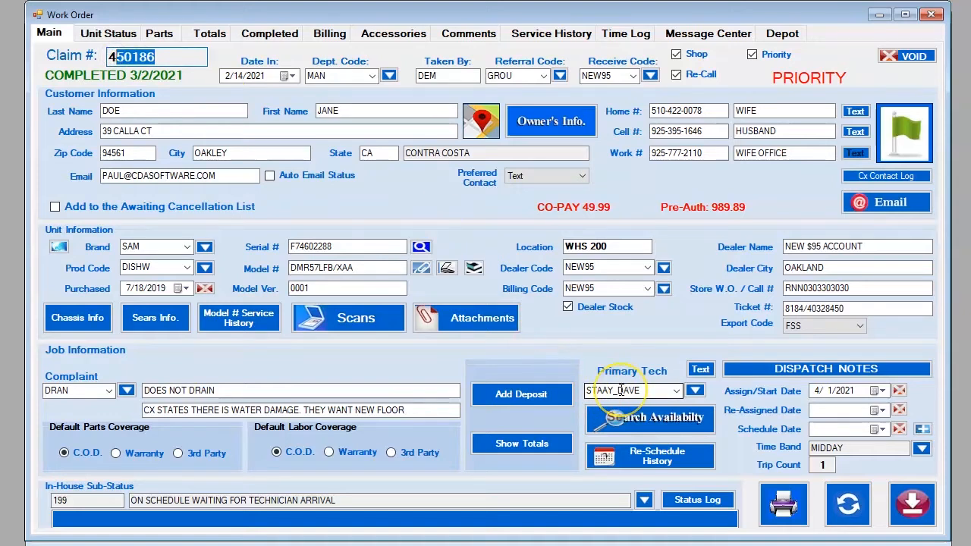
pyautogui.moveTo(162, 125); pyautogui.dragTo(99, 125)
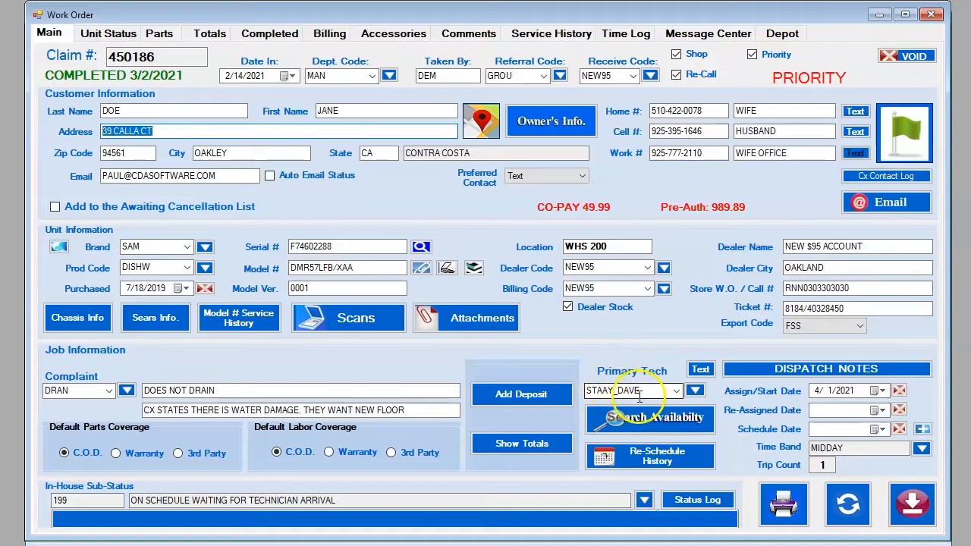
pyautogui.click(678, 393)
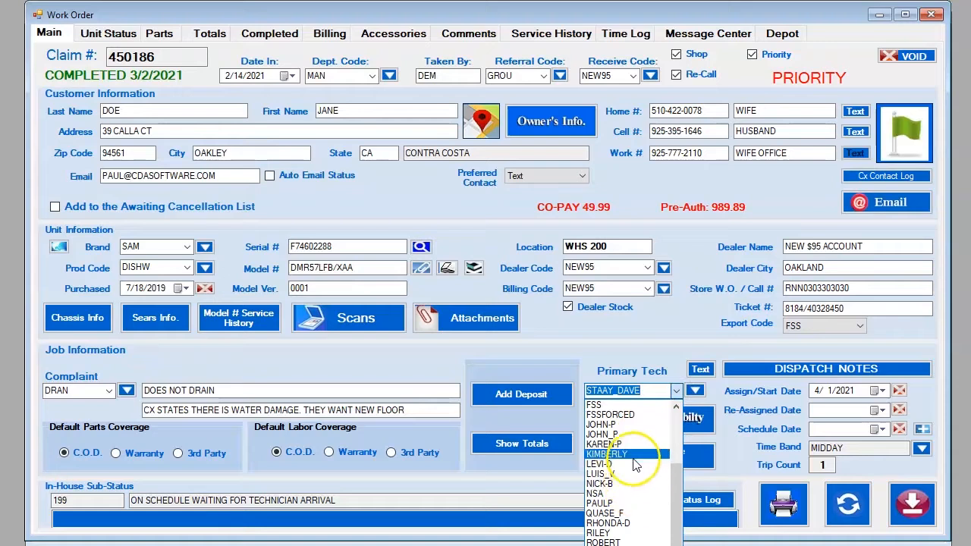
pyautogui.click(623, 504)
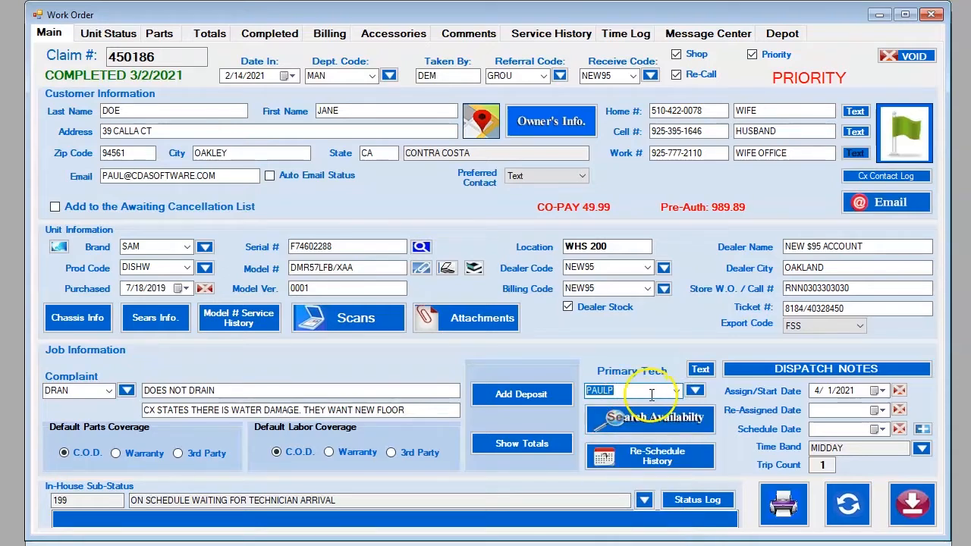
pyautogui.click(616, 391)
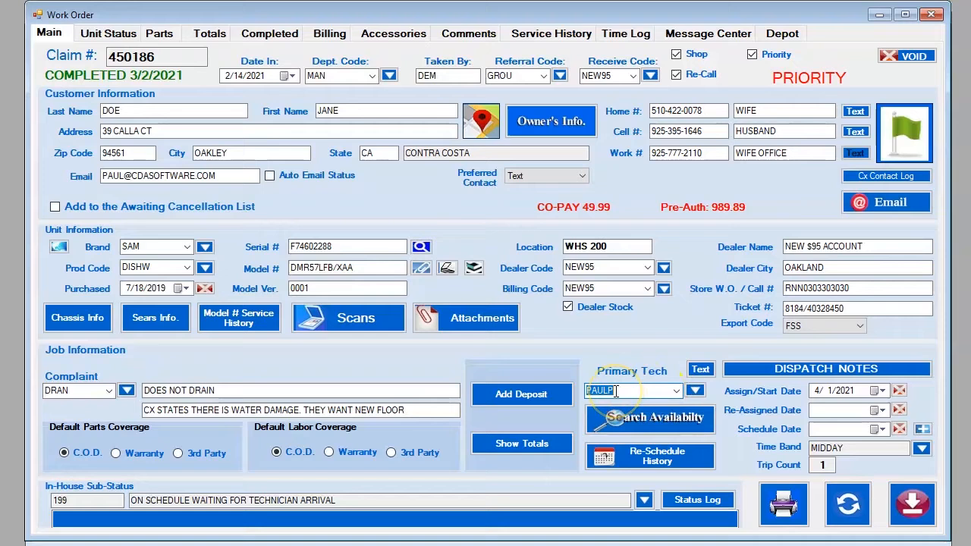
pyautogui.click(675, 392)
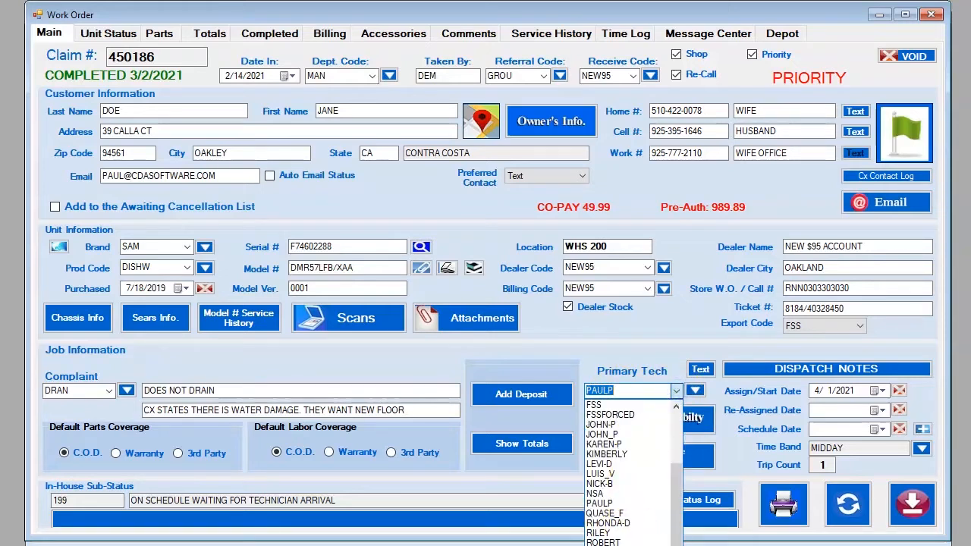
pyautogui.click(607, 545)
pyautogui.click(653, 391)
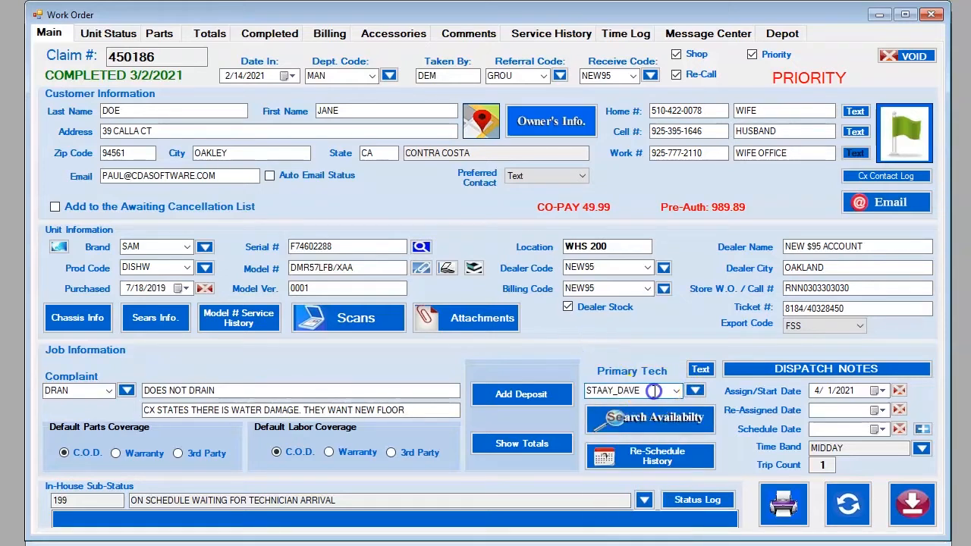
pyautogui.moveTo(646, 392)
pyautogui.mouseDown()
pyautogui.moveTo(584, 394)
pyautogui.moveTo(638, 392)
pyautogui.mouseUp()
pyautogui.click(636, 390)
pyautogui.click(616, 390)
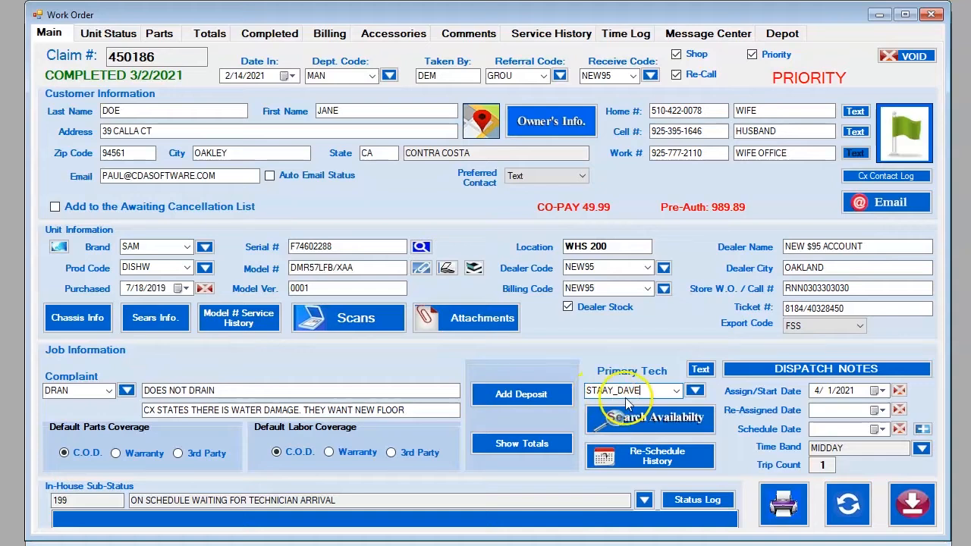
pyautogui.click(171, 58)
pyautogui.click(616, 389)
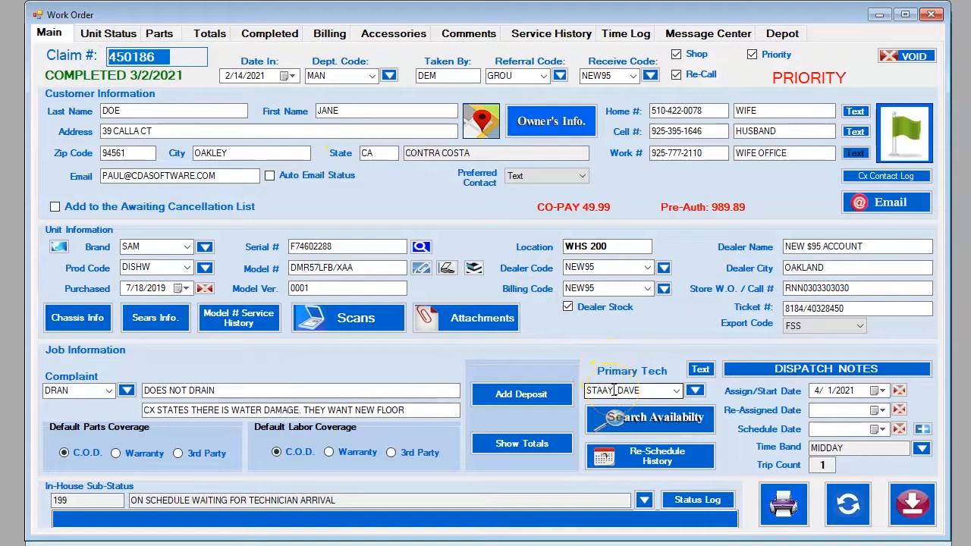
pyautogui.click(49, 34)
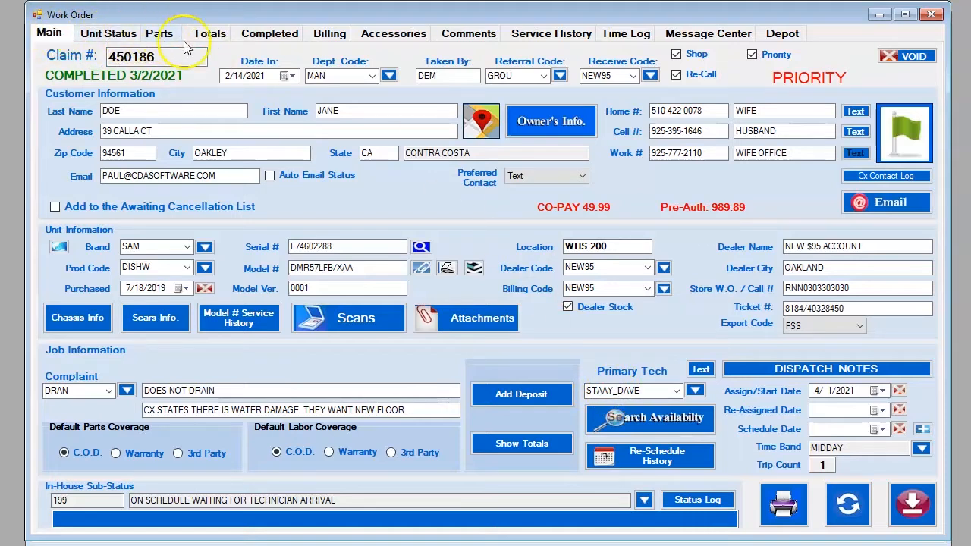
# Step: View claim 450186's totals (parts 300.00, labor 95.00, balance 599.75) and open the Setup menu
pyautogui.click(209, 38)
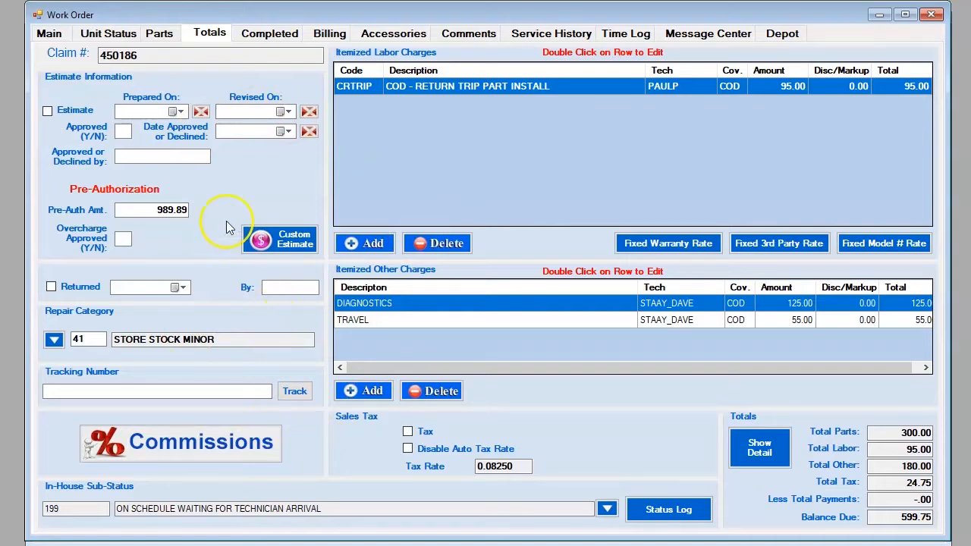
pyautogui.click(187, 0)
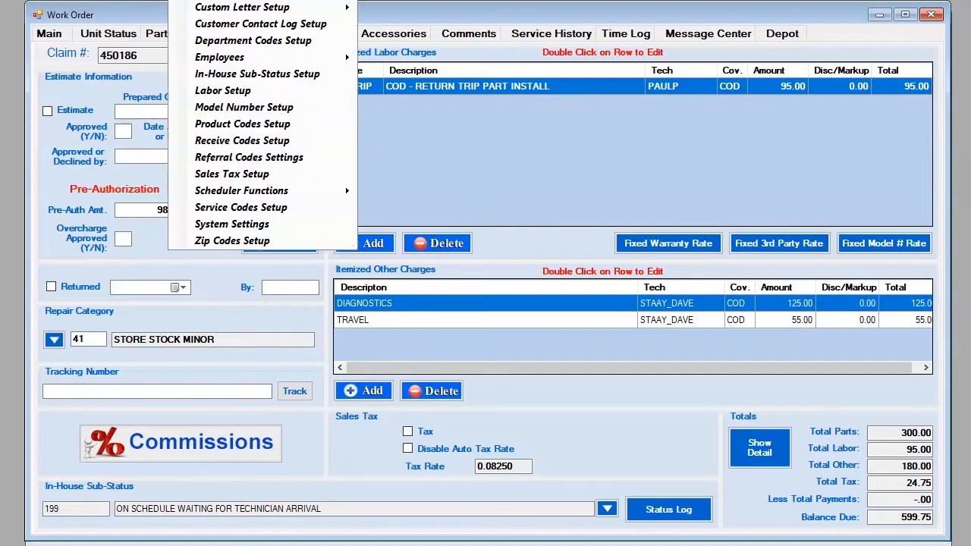
pyautogui.click(235, 224)
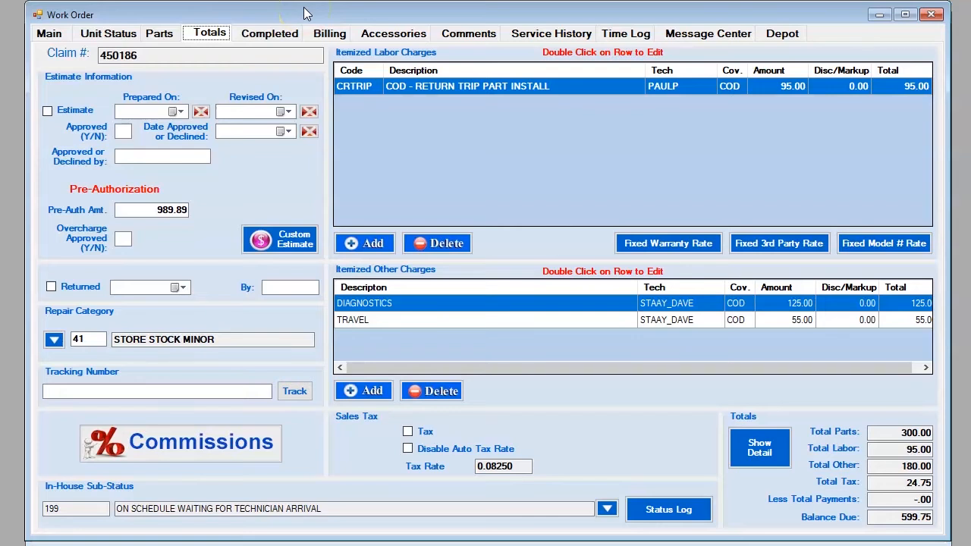
pyautogui.click(47, 33)
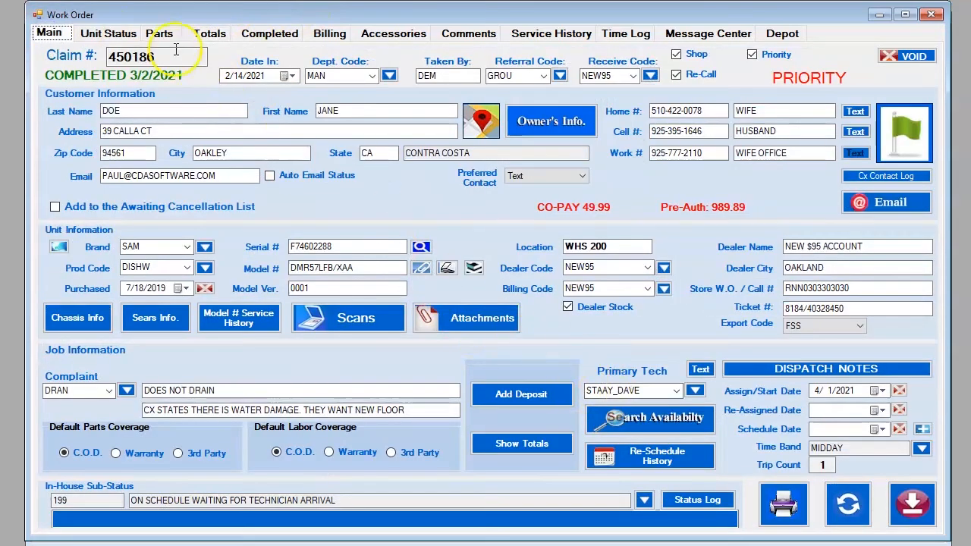
# Step: Return to the Totals page and open Setup > Employees > Add / Edit Employee Table
pyautogui.click(209, 33)
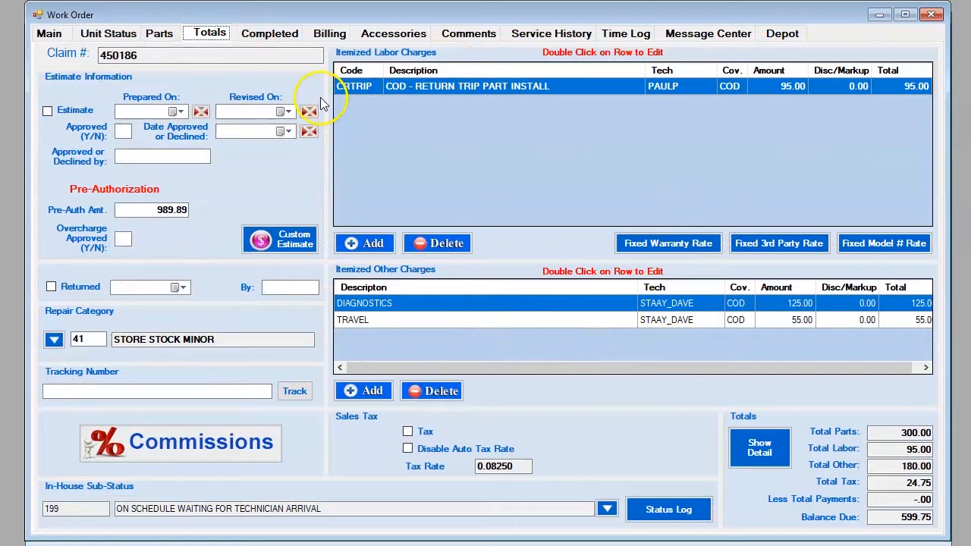
pyautogui.click(195, 0)
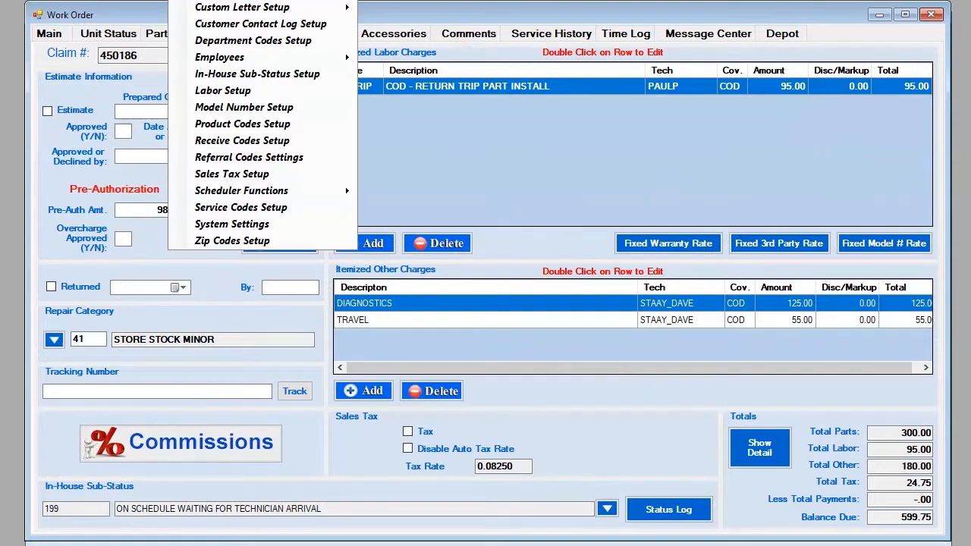
pyautogui.moveTo(216, 62)
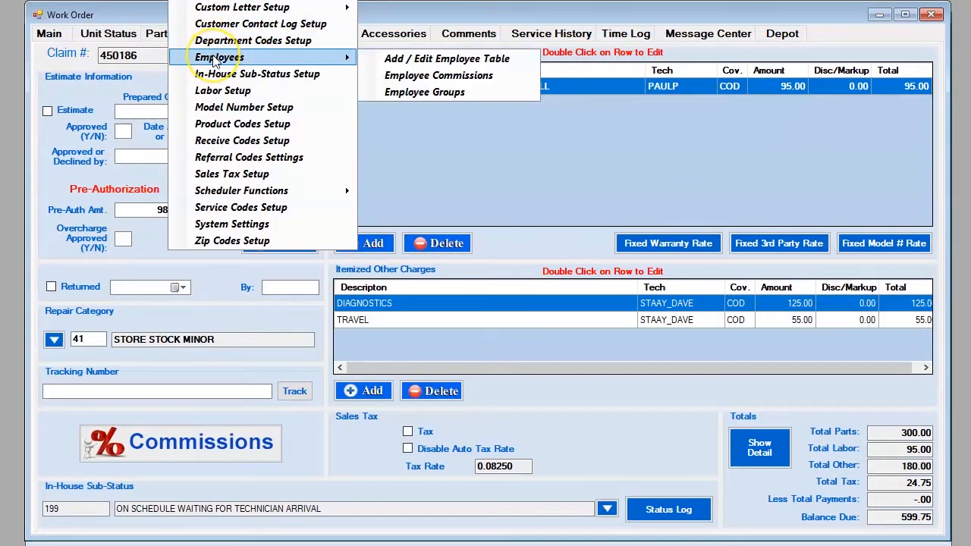
pyautogui.click(408, 64)
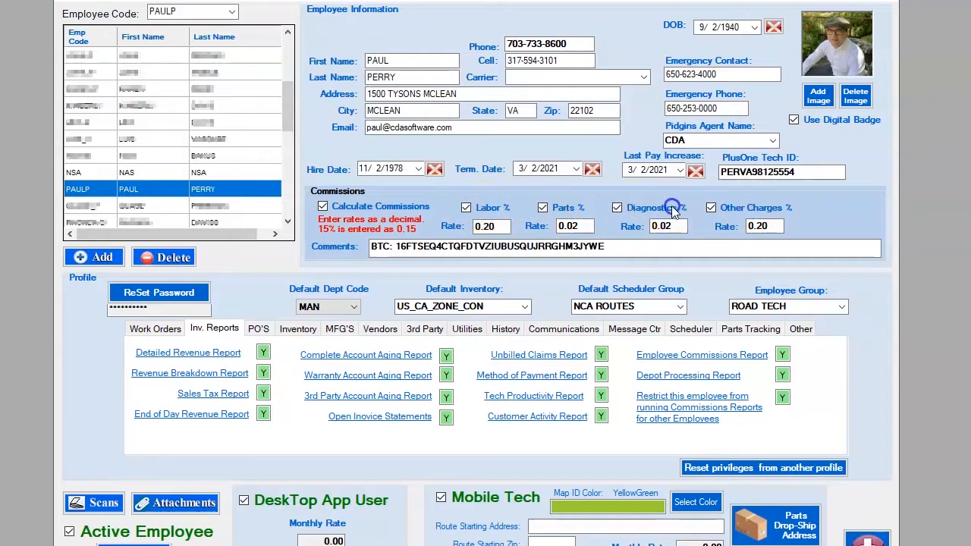
# Step: Close the Employee Information window to get back to claim 450186's totals
pyautogui.click(560, 207)
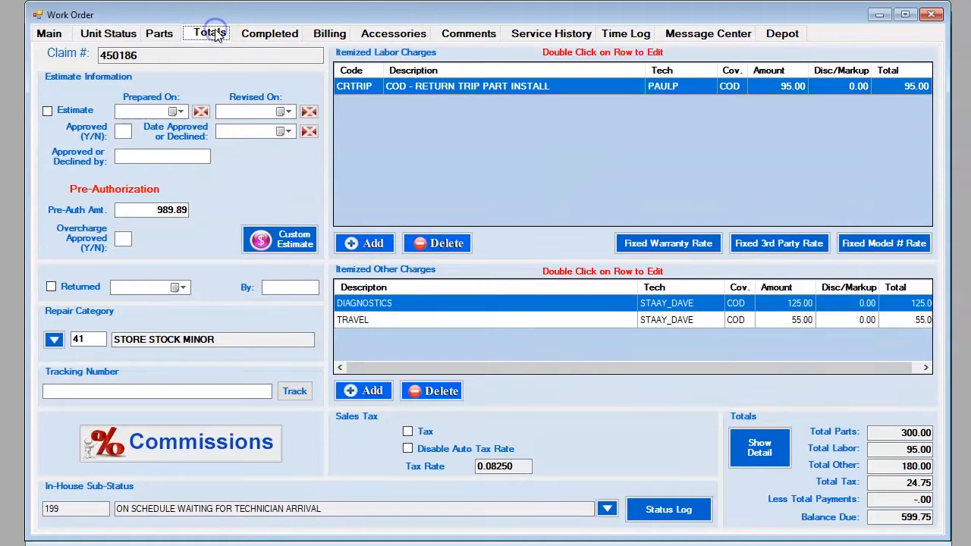
# Step: Compare the Billing, Totals and Completed pages, confirming no payments and balance 599.75, ending on Totals
pyautogui.click(329, 35)
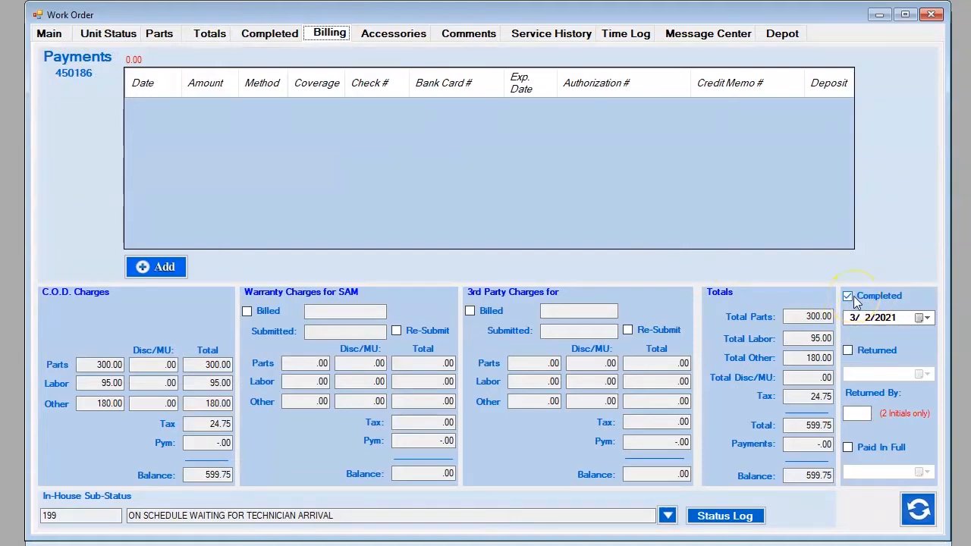
pyautogui.click(211, 37)
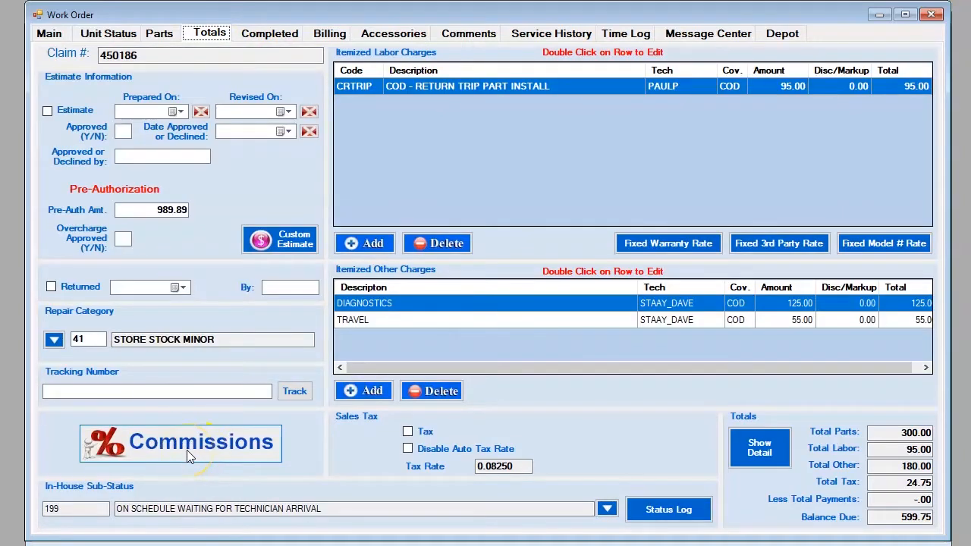
pyautogui.click(264, 33)
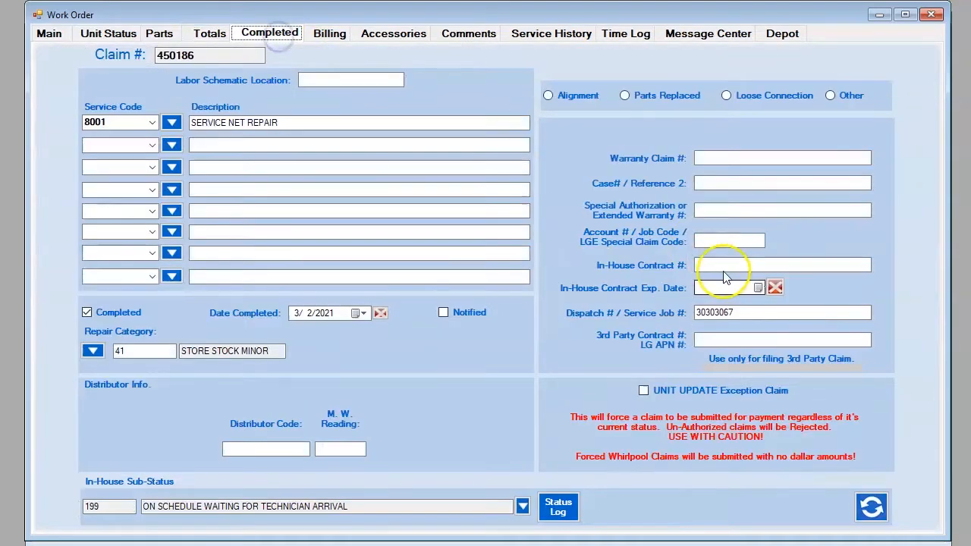
pyautogui.click(328, 34)
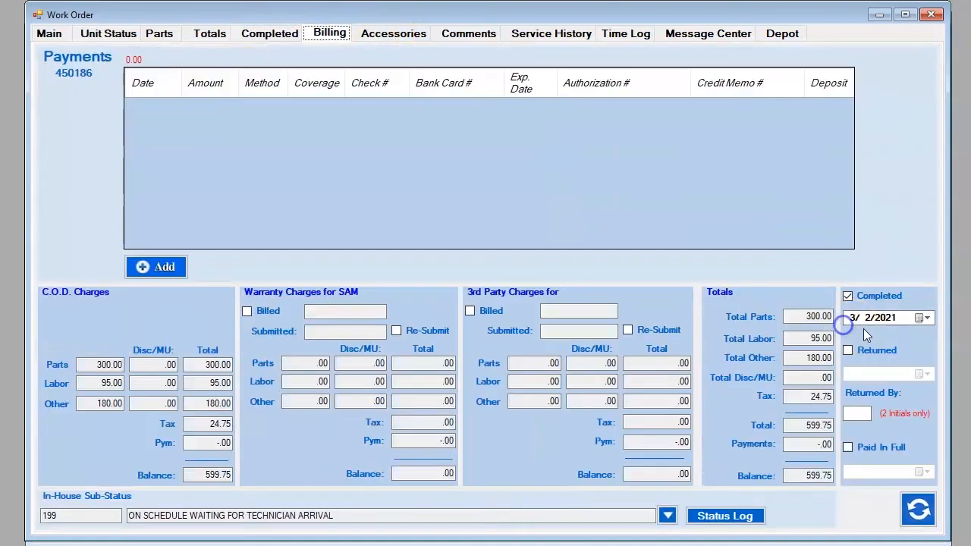
pyautogui.click(210, 34)
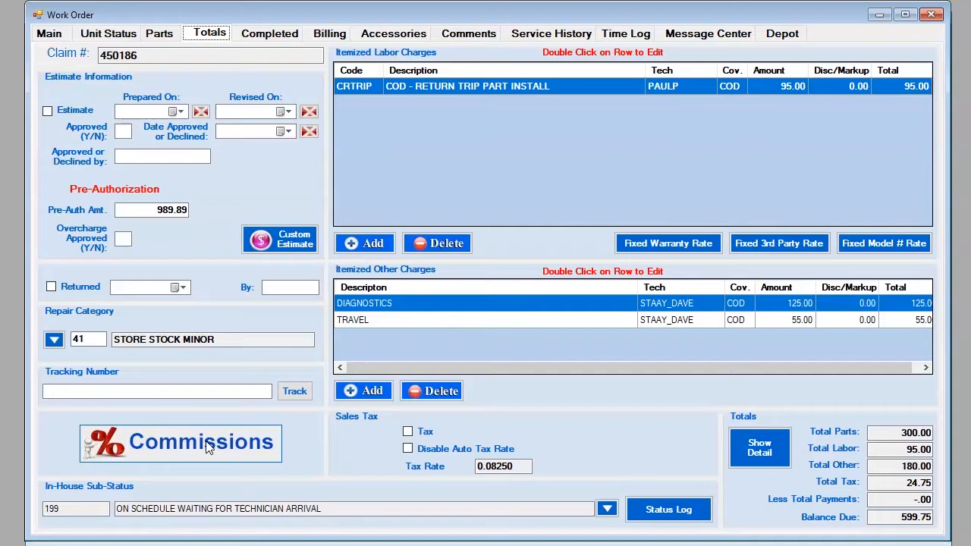
pyautogui.click(332, 36)
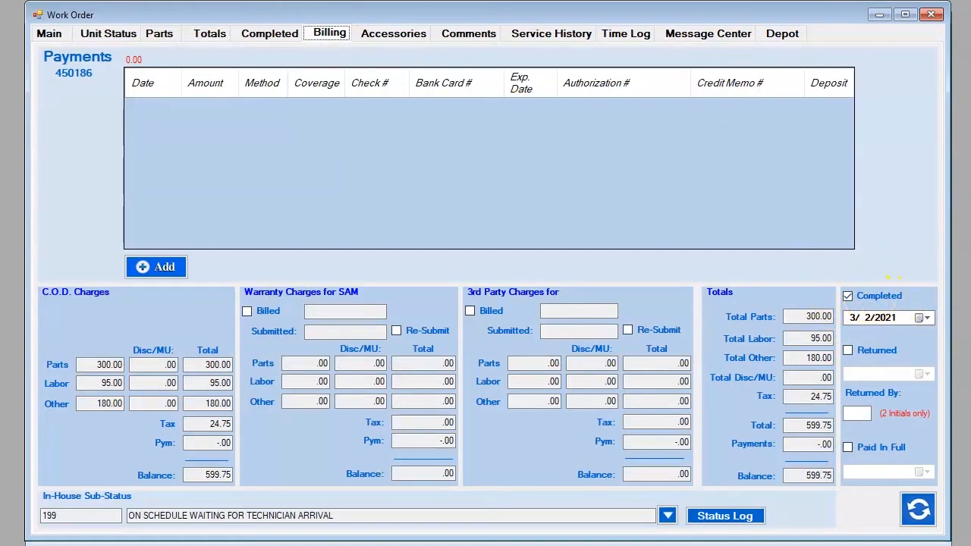
pyautogui.click(210, 35)
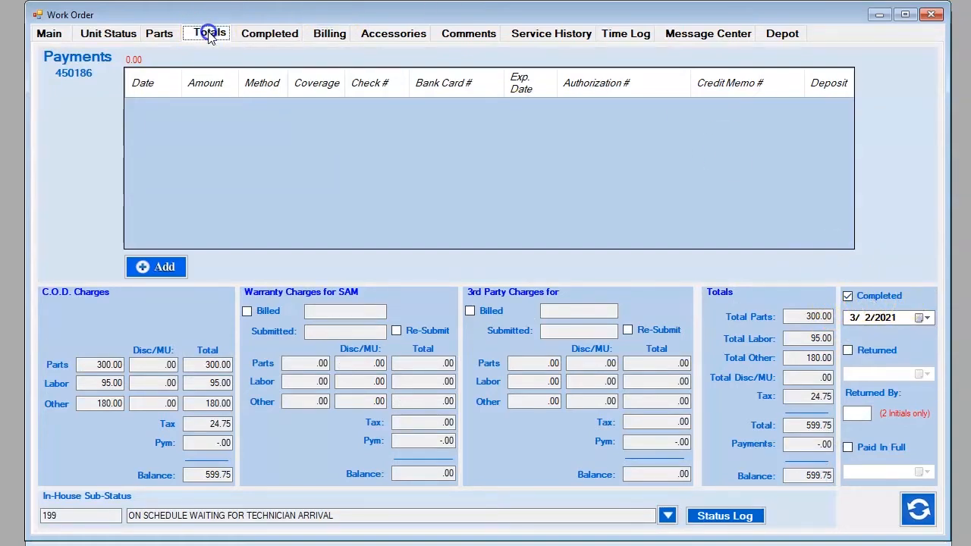
# Step: Check the claim's tech commissions, then view its two COD parts, RAIL-BASKET and SWITCH-MICRO
pyautogui.click(196, 448)
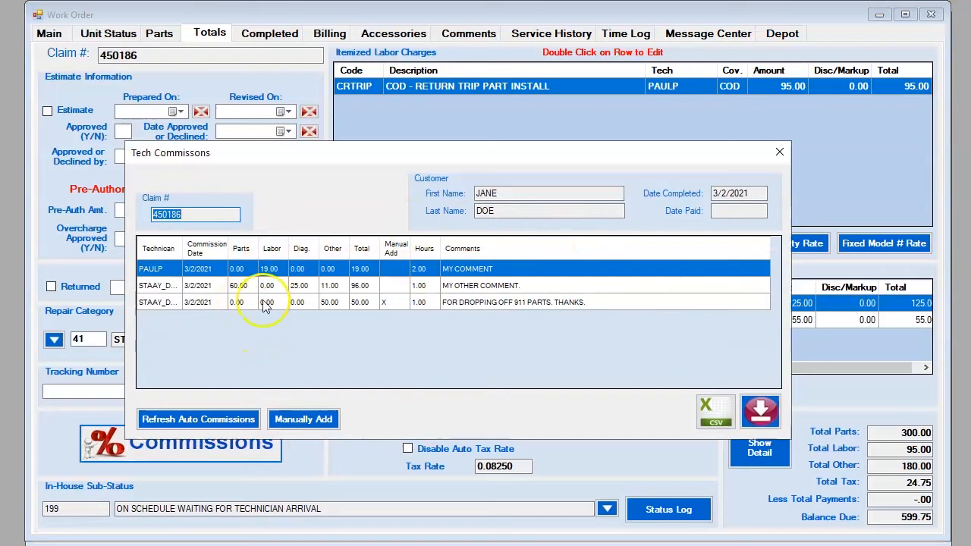
pyautogui.click(781, 159)
pyautogui.click(158, 36)
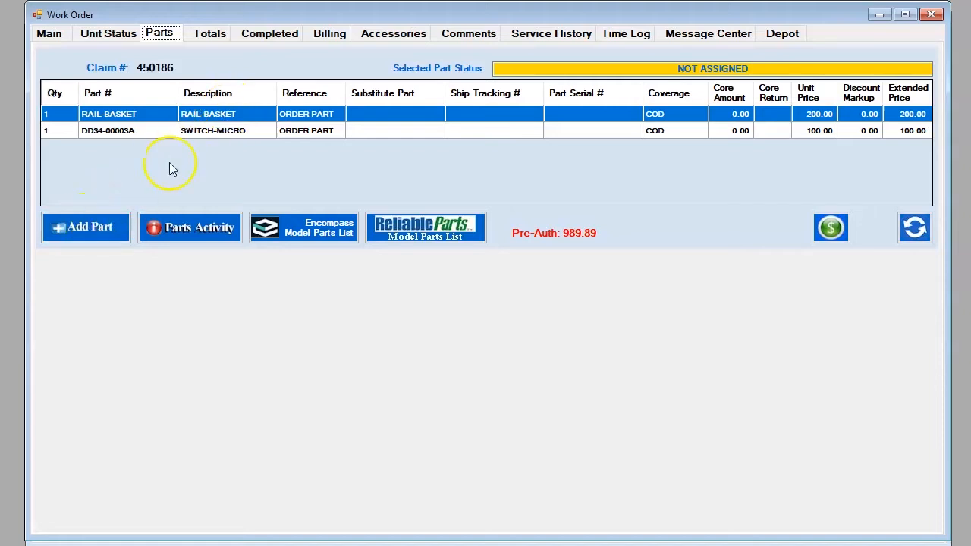
pyautogui.click(47, 35)
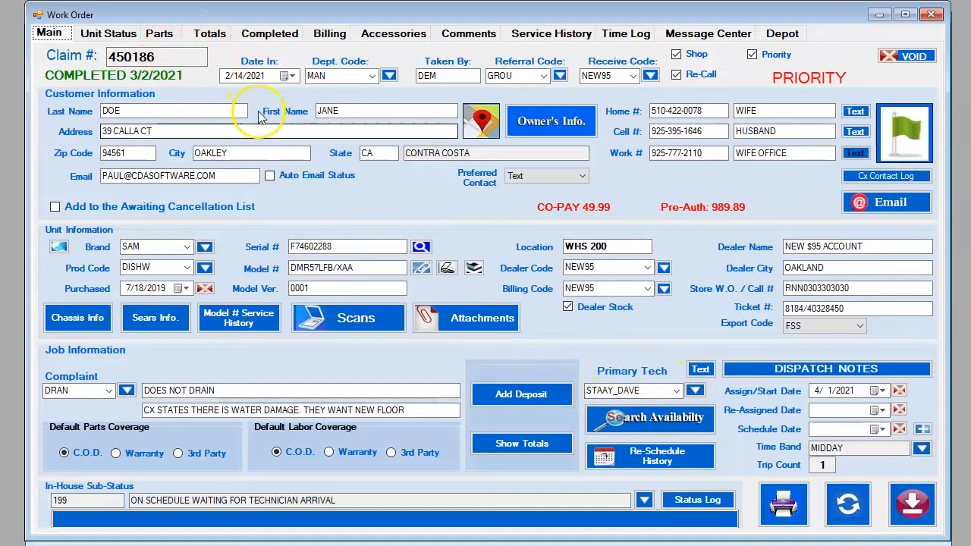
pyautogui.click(159, 32)
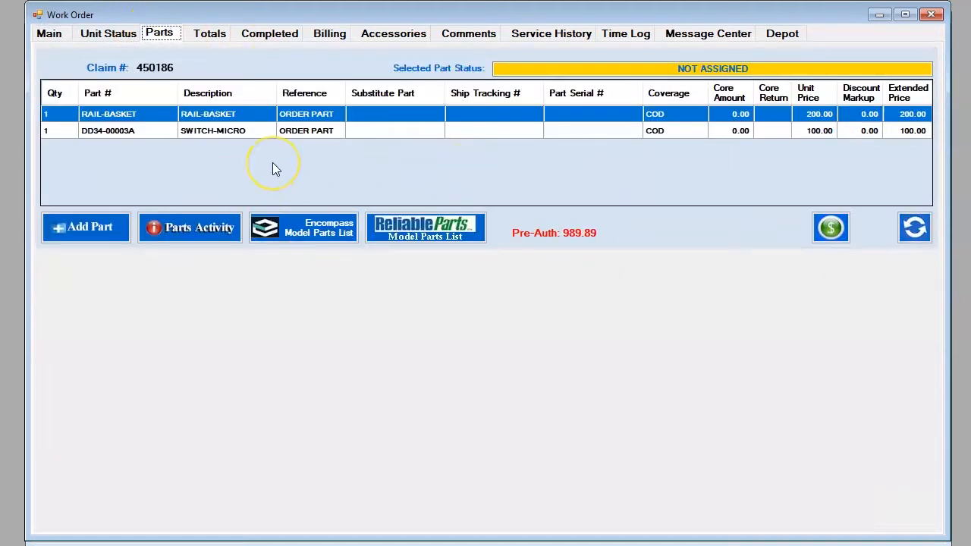
pyautogui.click(83, 230)
pyautogui.click(85, 226)
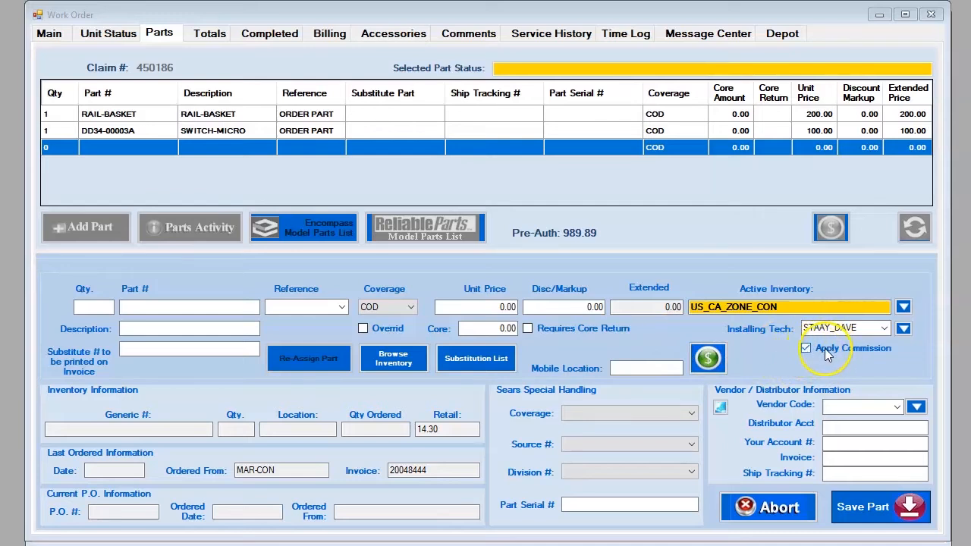
# Step: Check the Installing Tech, then abort and confirm discarding the blank part line
pyautogui.click(857, 327)
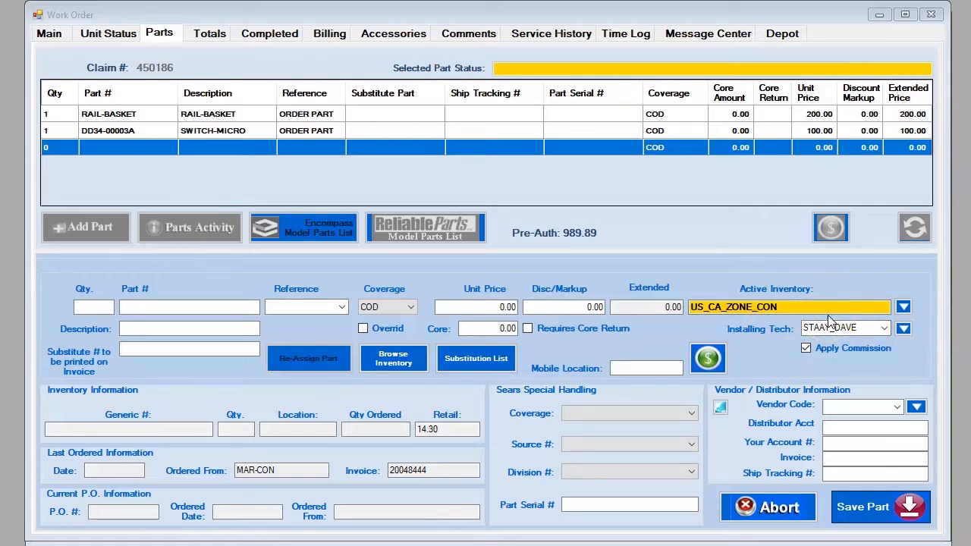
pyautogui.click(756, 514)
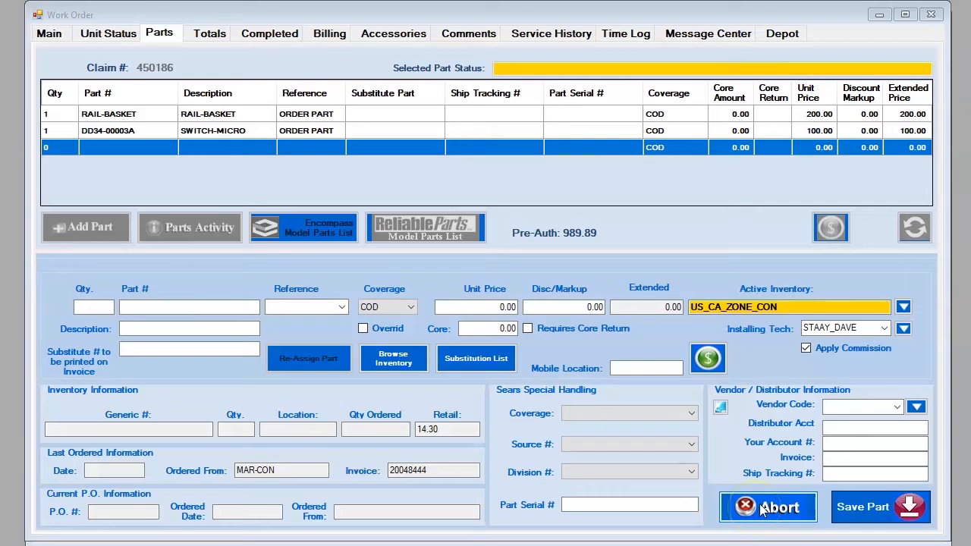
pyautogui.click(435, 345)
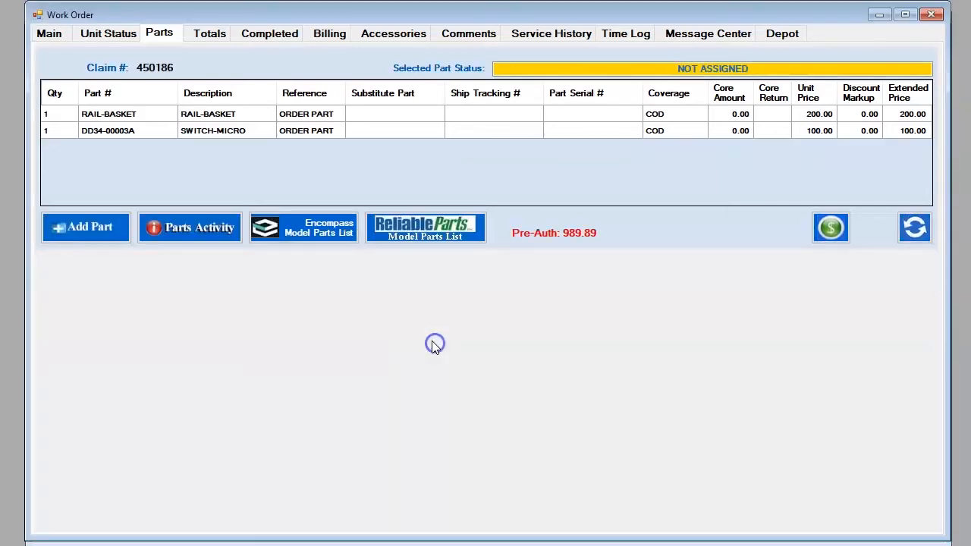
pyautogui.click(226, 115)
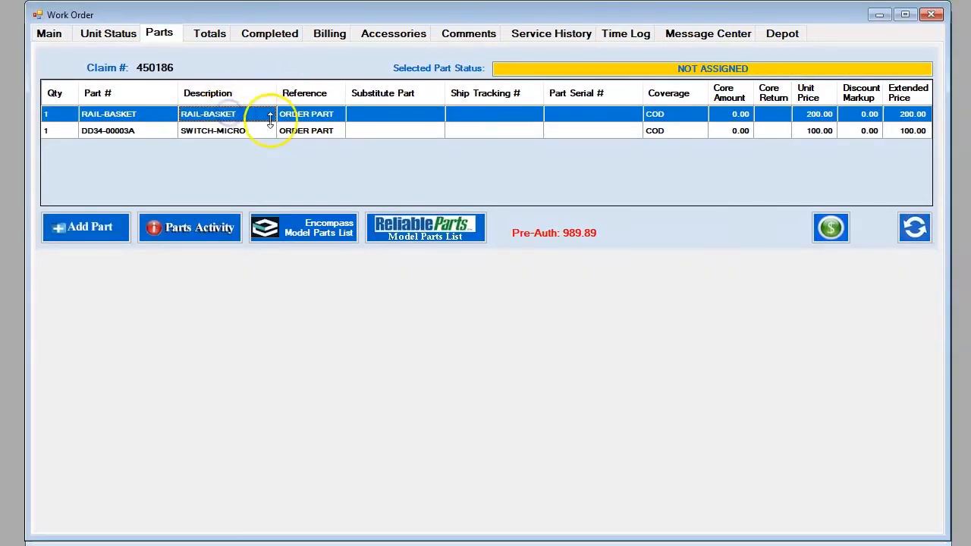
pyautogui.click(297, 130)
pyautogui.click(300, 114)
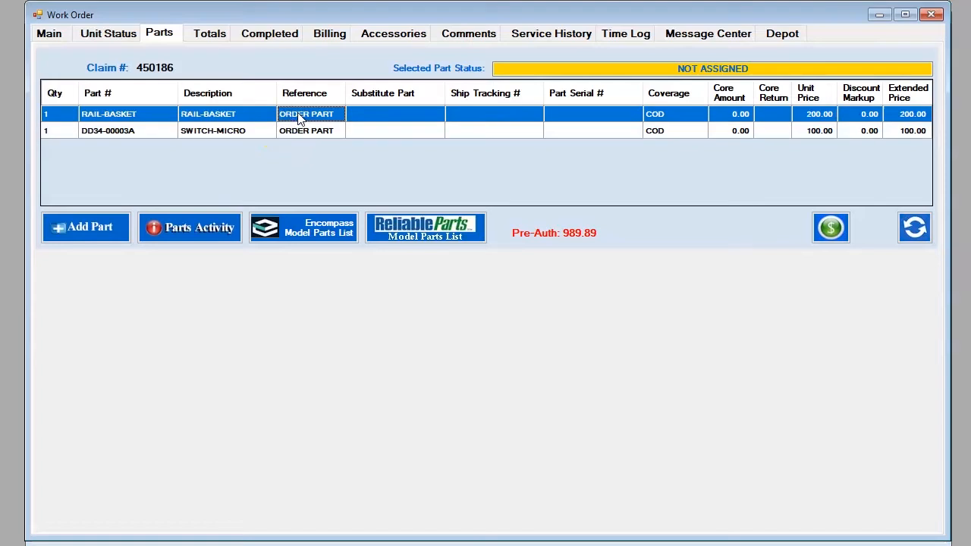
pyautogui.doubleClick(301, 116)
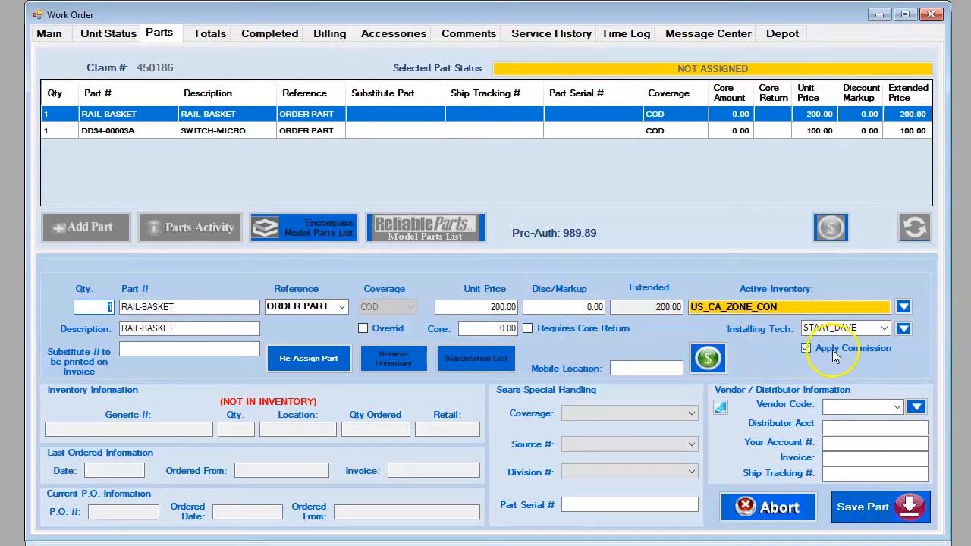
pyautogui.click(758, 516)
pyautogui.click(444, 343)
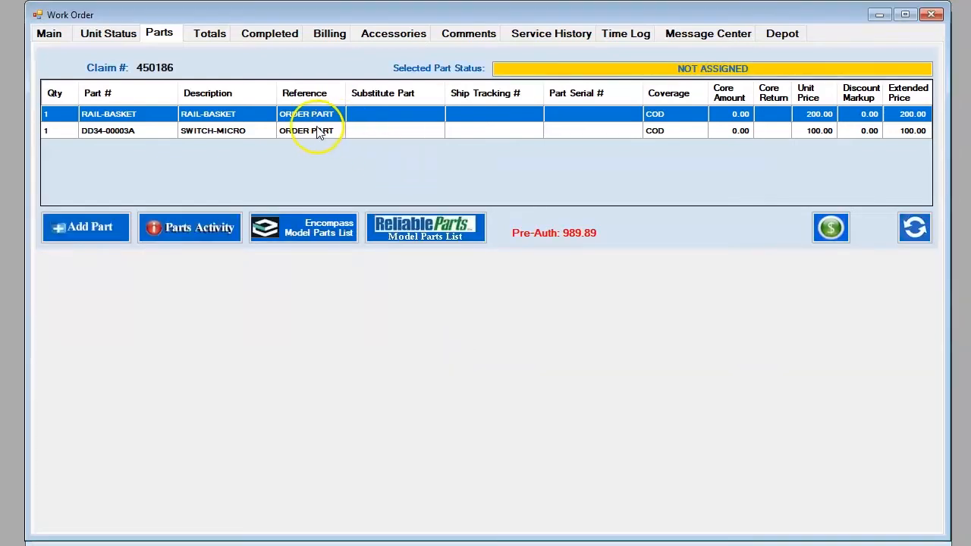
pyautogui.click(319, 132)
pyautogui.doubleClick(313, 132)
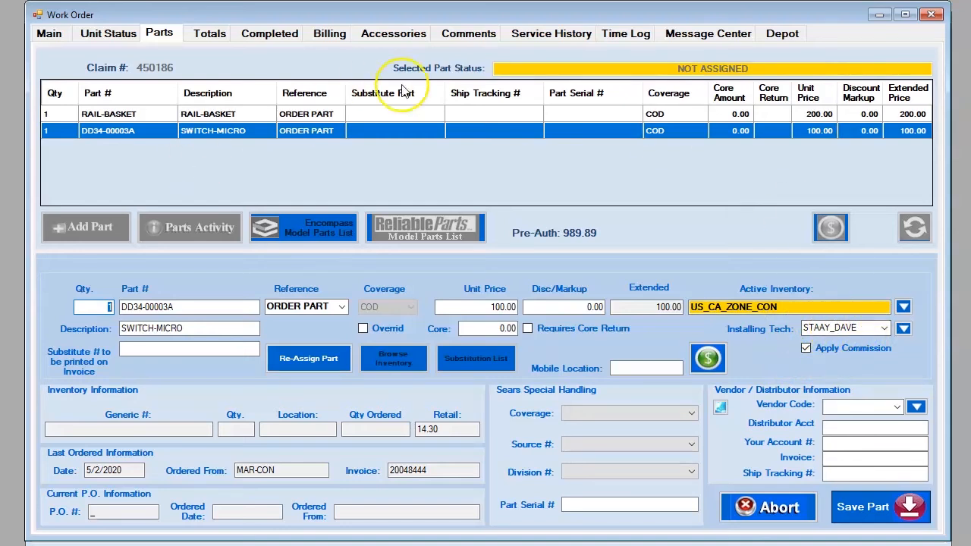
pyautogui.click(647, 307)
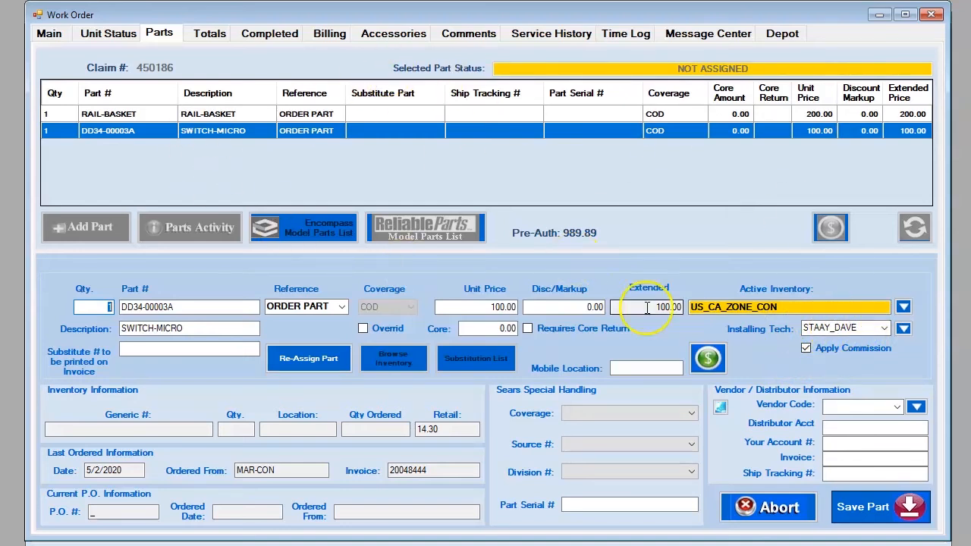
pyautogui.click(763, 508)
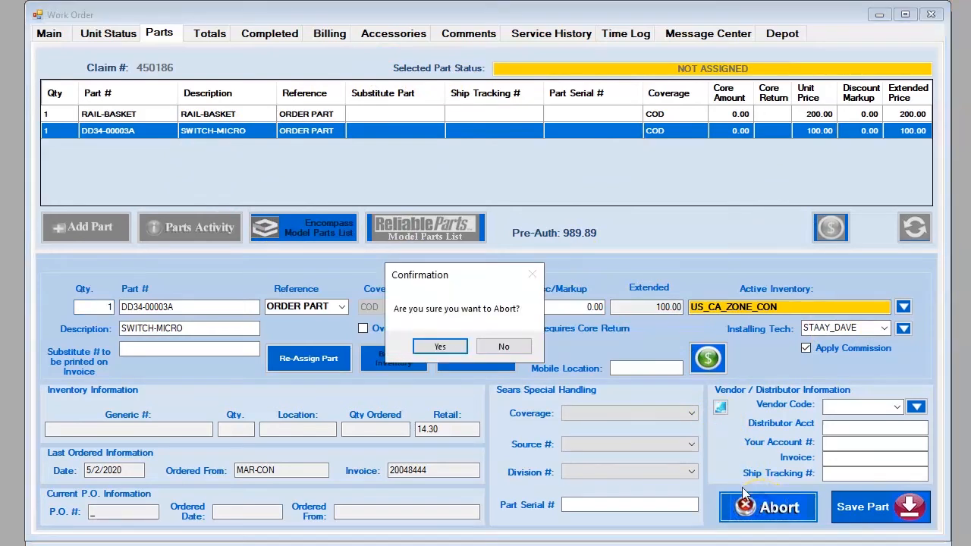
pyautogui.click(438, 345)
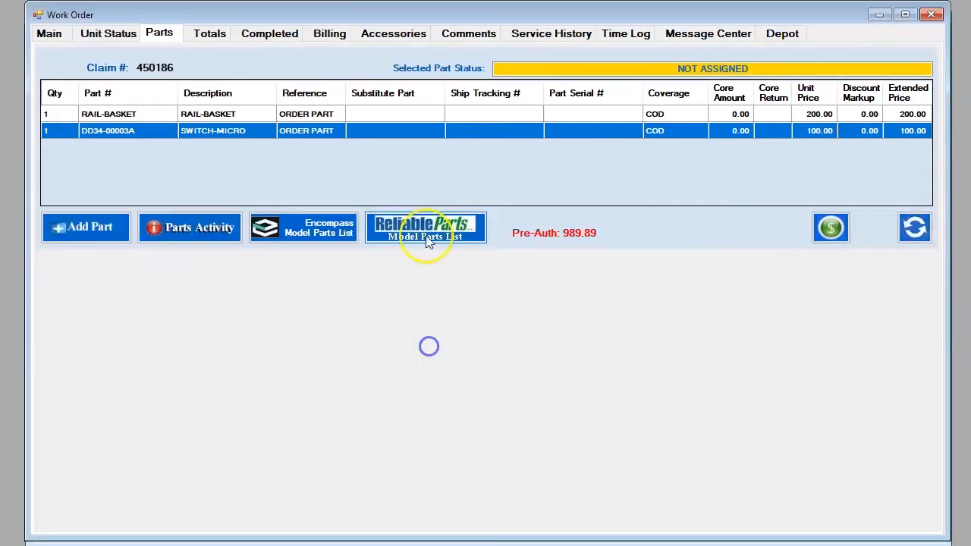
pyautogui.click(161, 34)
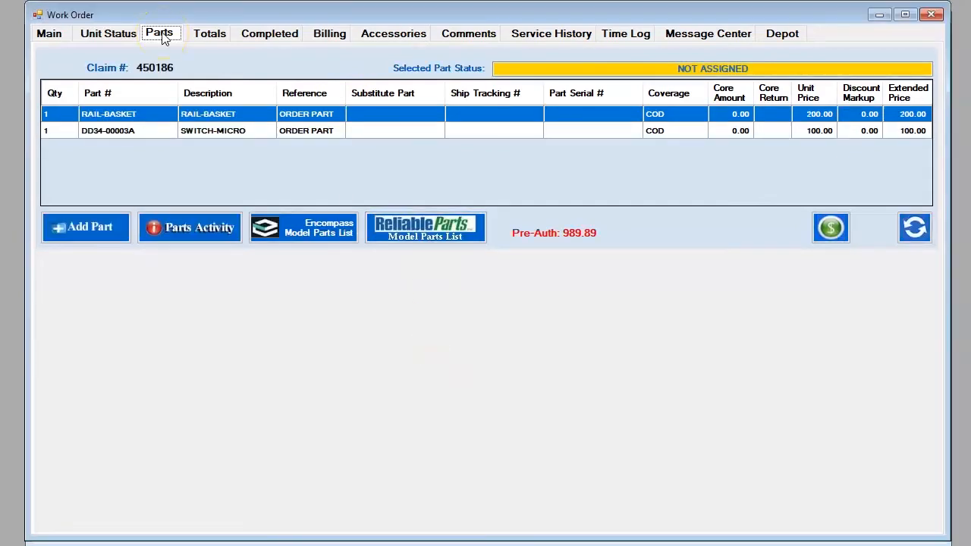
pyautogui.click(209, 35)
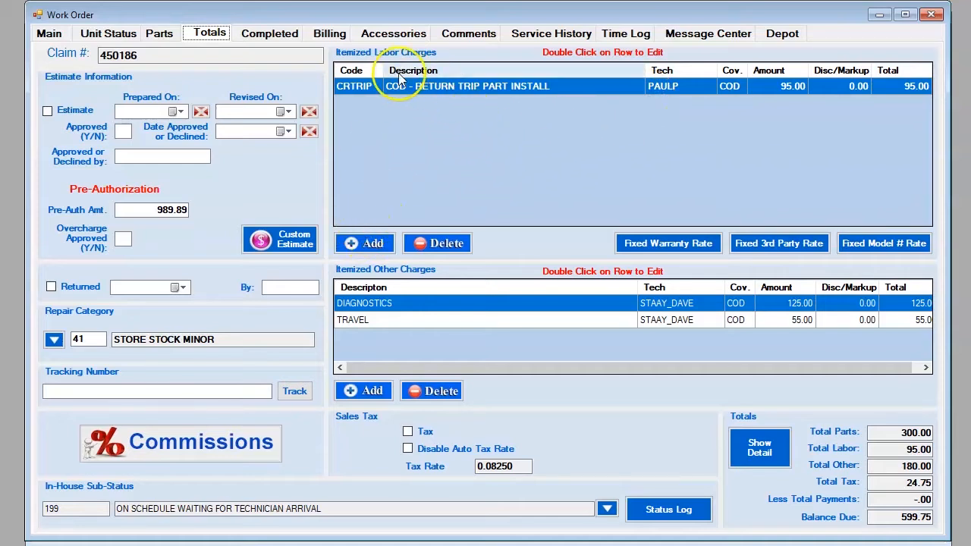
pyautogui.click(374, 244)
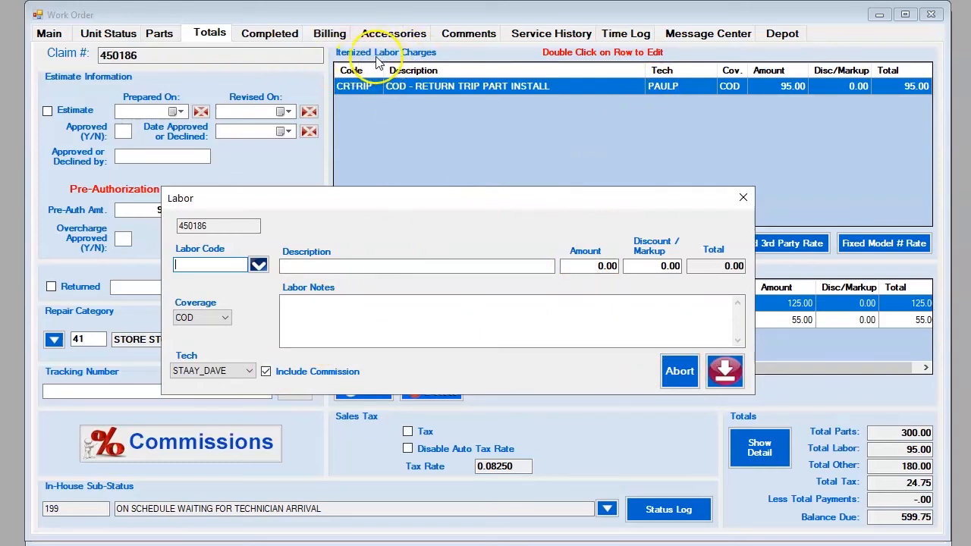
pyautogui.click(679, 370)
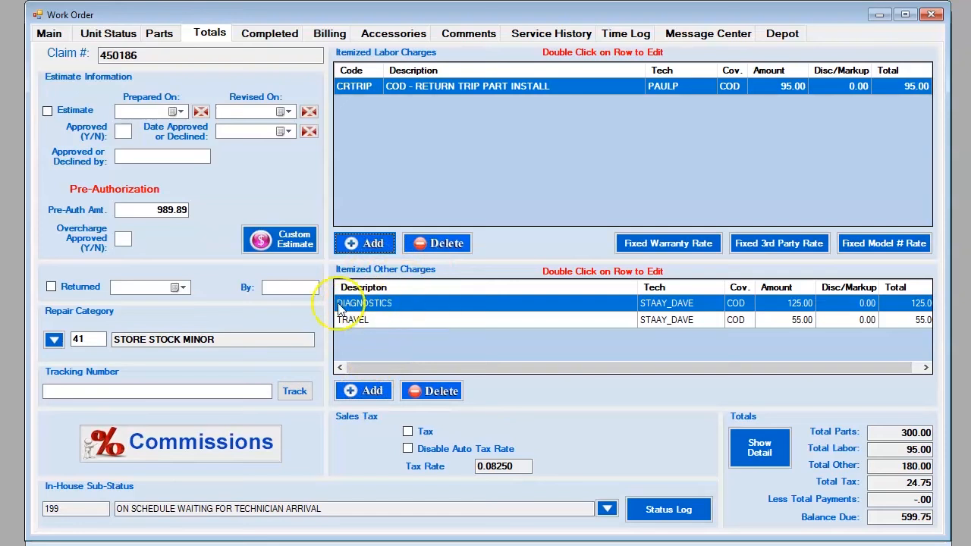
# Step: Inspect the DIAGNOSTICS 125.00 other charge and close it unchanged
pyautogui.click(407, 311)
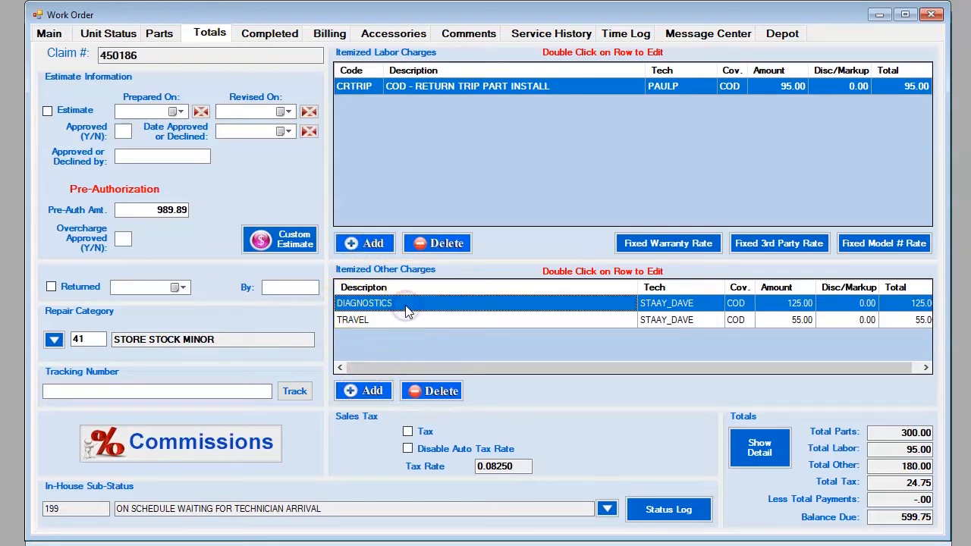
pyautogui.doubleClick(407, 311)
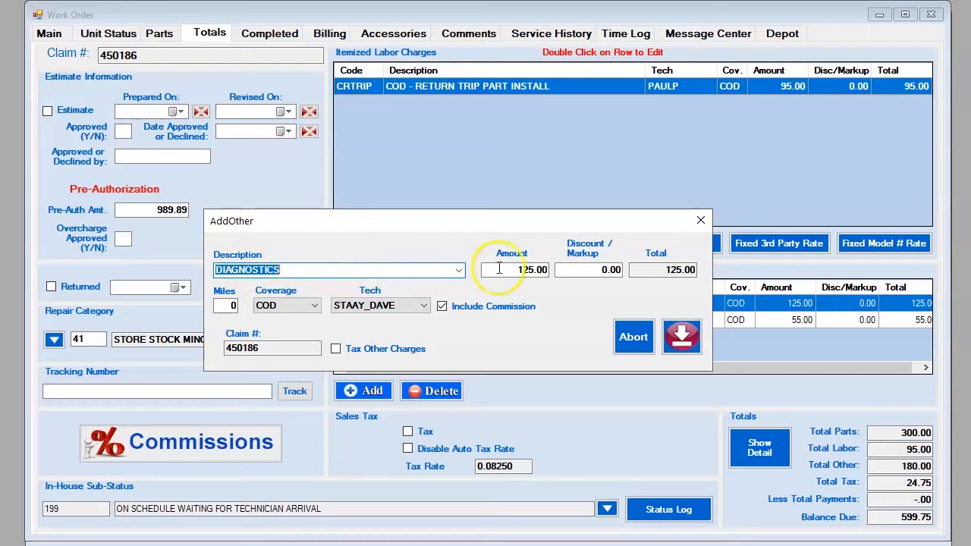
pyautogui.click(458, 270)
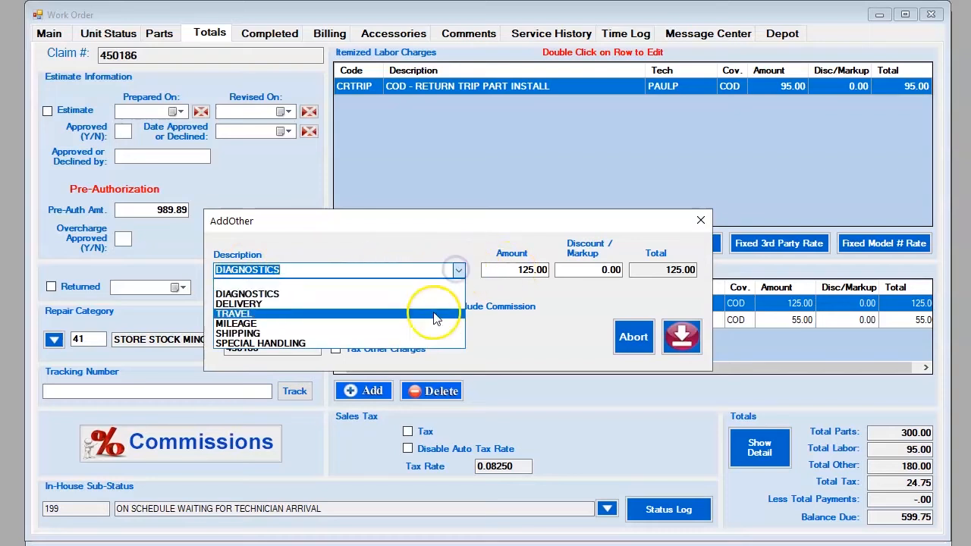
pyautogui.click(413, 294)
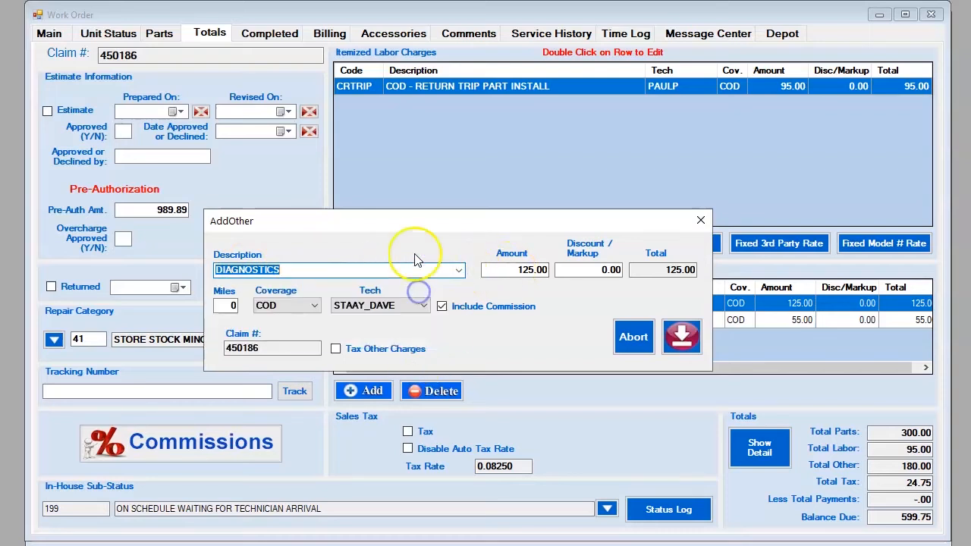
pyautogui.click(303, 270)
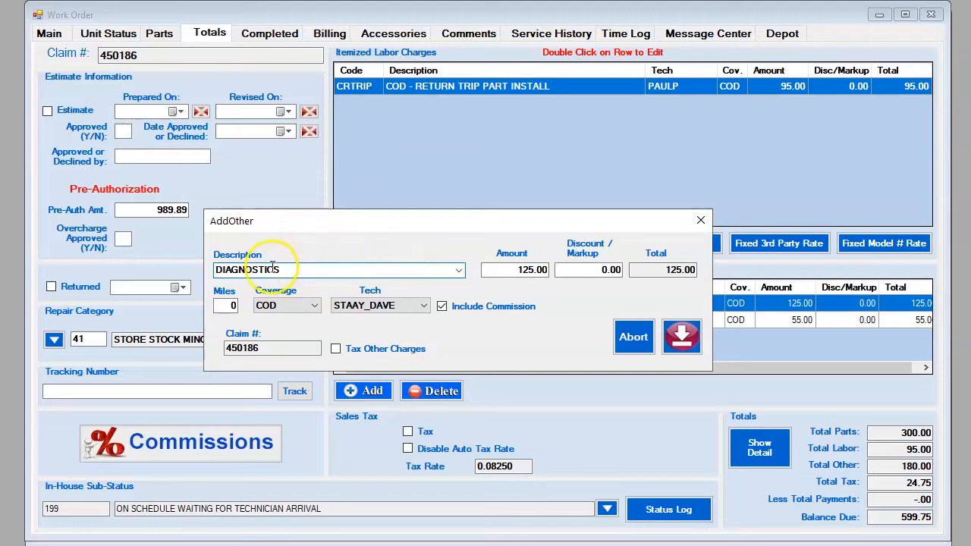
pyautogui.moveTo(515, 270); pyautogui.dragTo(556, 270)
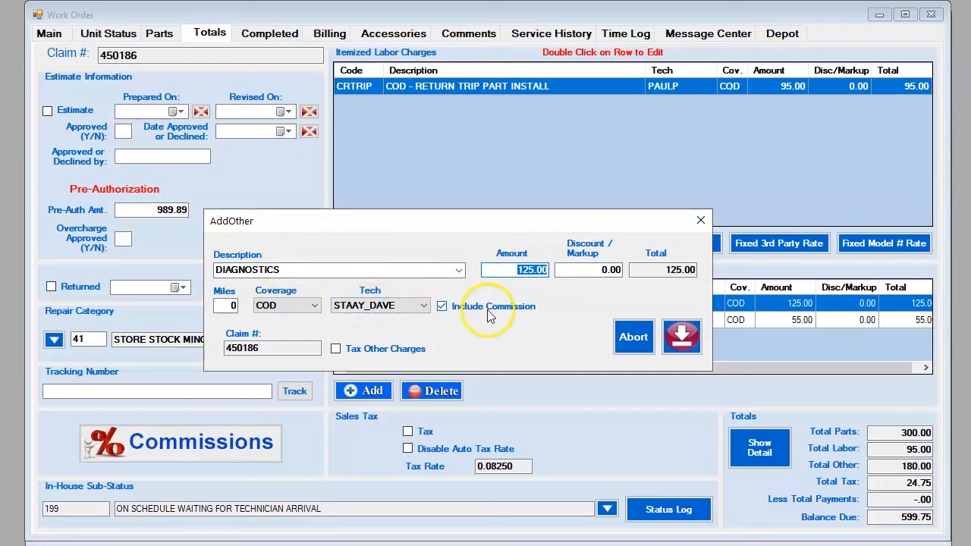
pyautogui.click(634, 338)
pyautogui.click(595, 319)
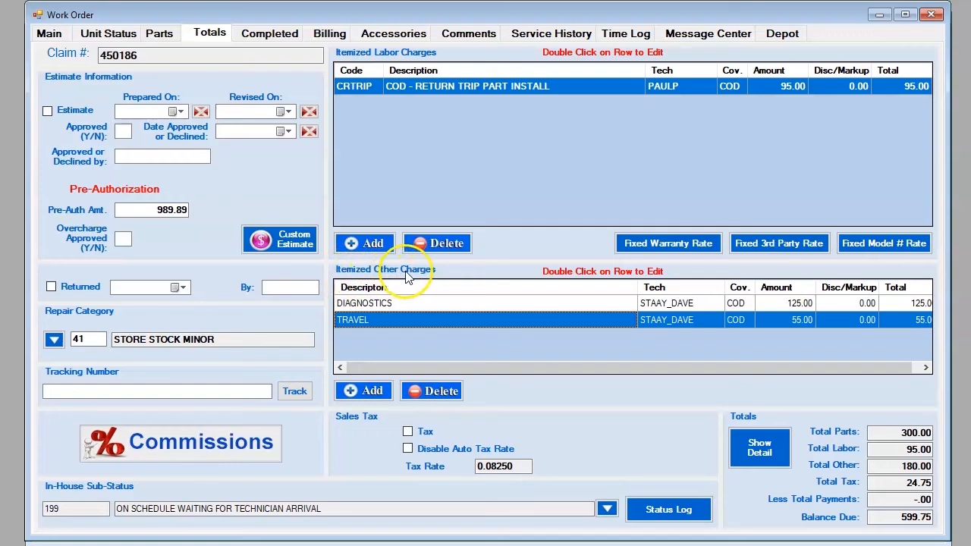
pyautogui.click(384, 304)
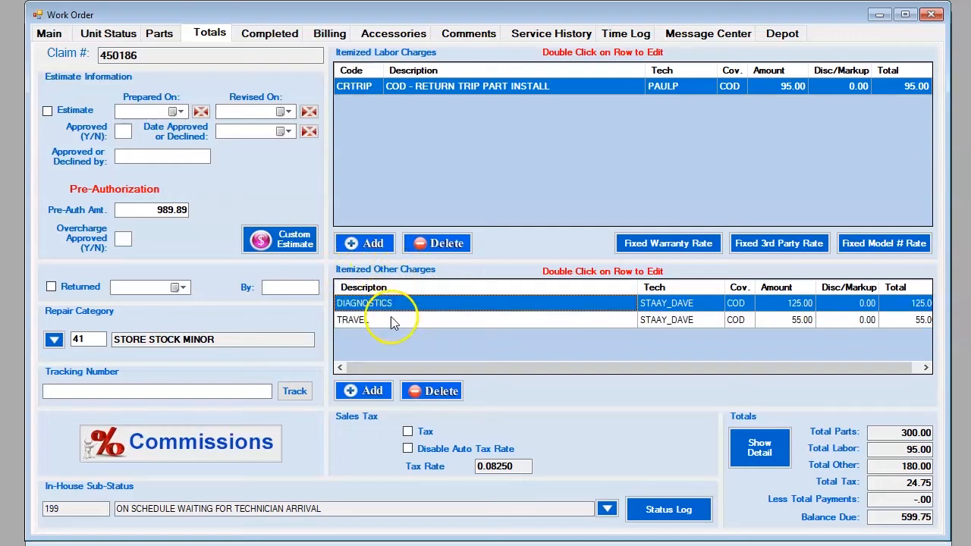
pyautogui.click(392, 321)
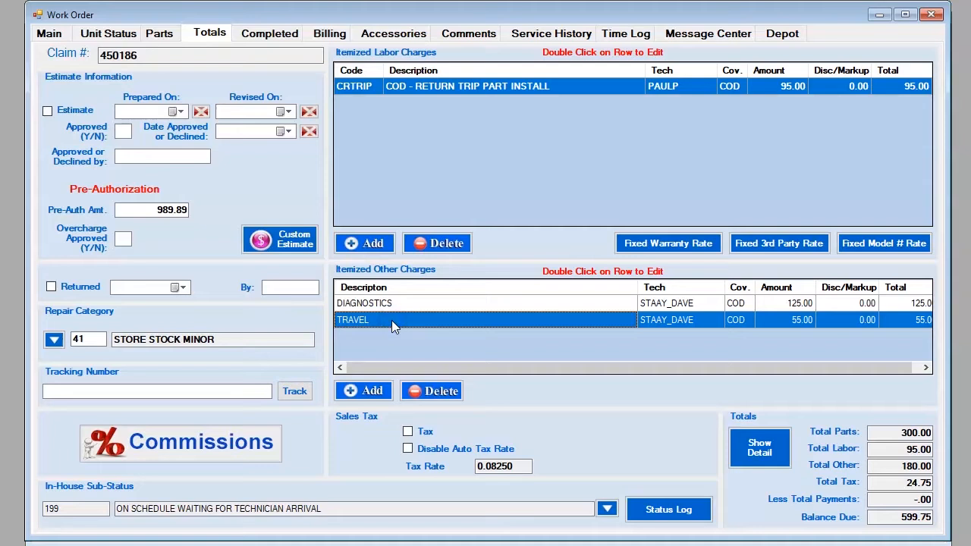
pyautogui.doubleClick(391, 320)
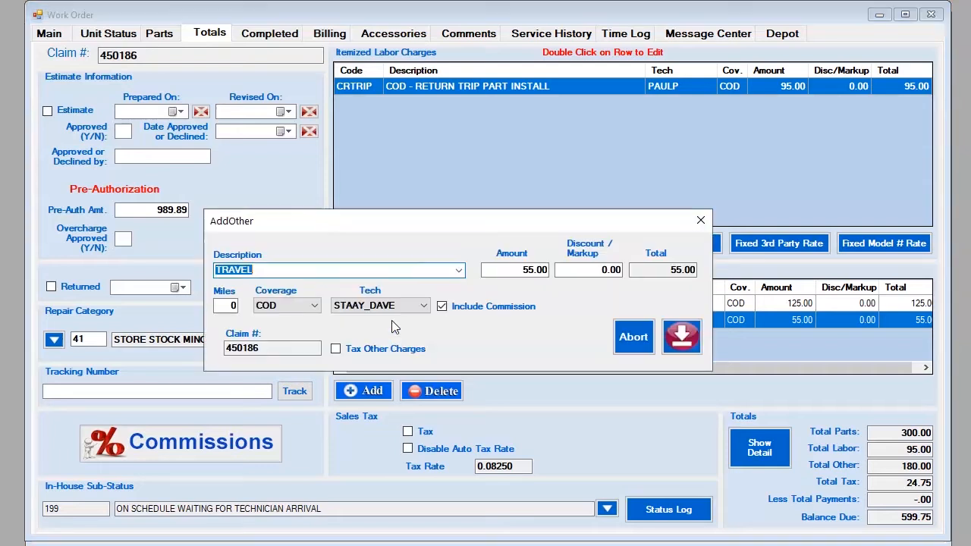
pyautogui.click(459, 270)
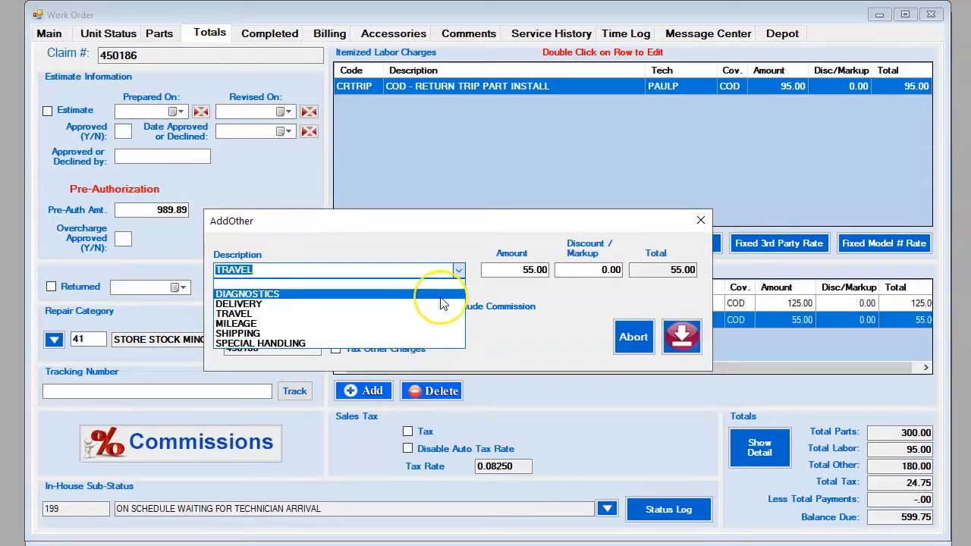
pyautogui.click(448, 238)
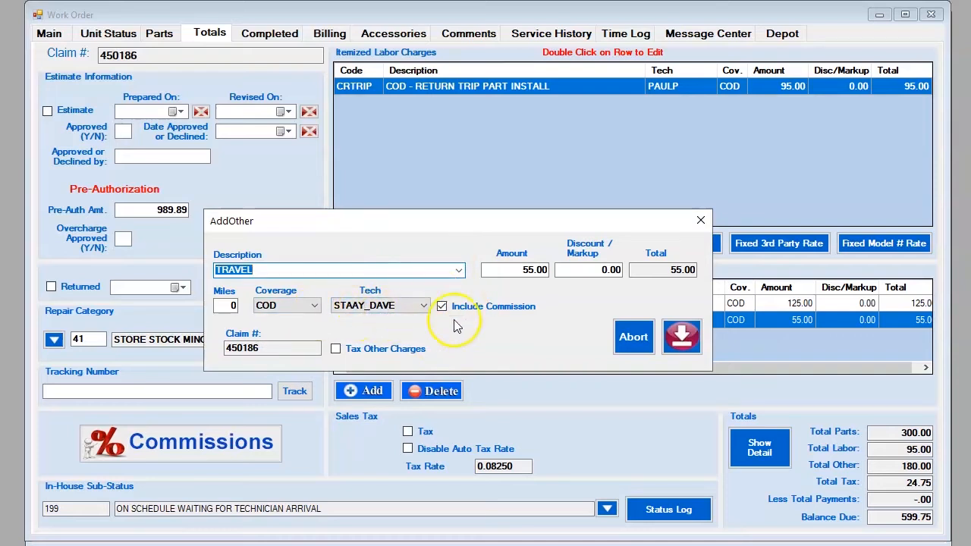
pyautogui.click(432, 306)
pyautogui.click(543, 331)
pyautogui.click(632, 339)
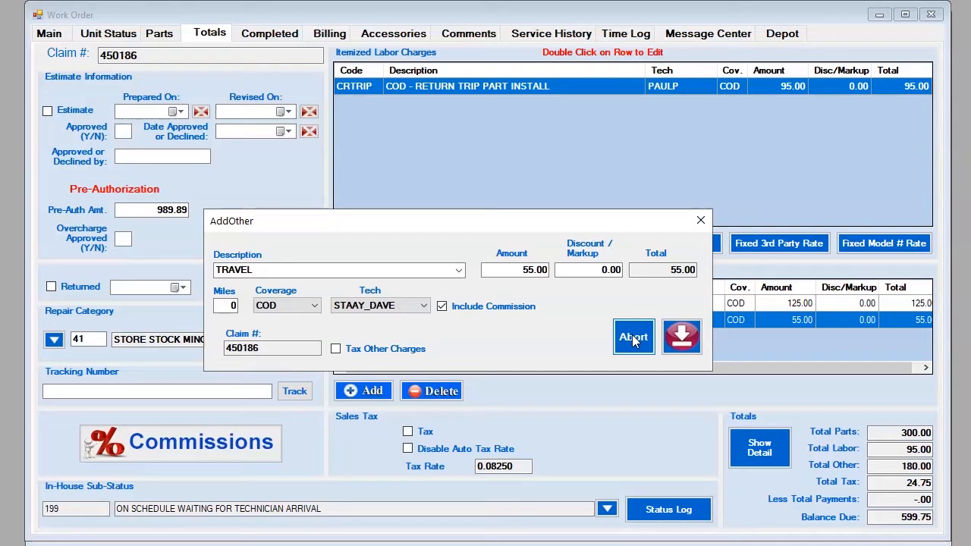
pyautogui.click(633, 339)
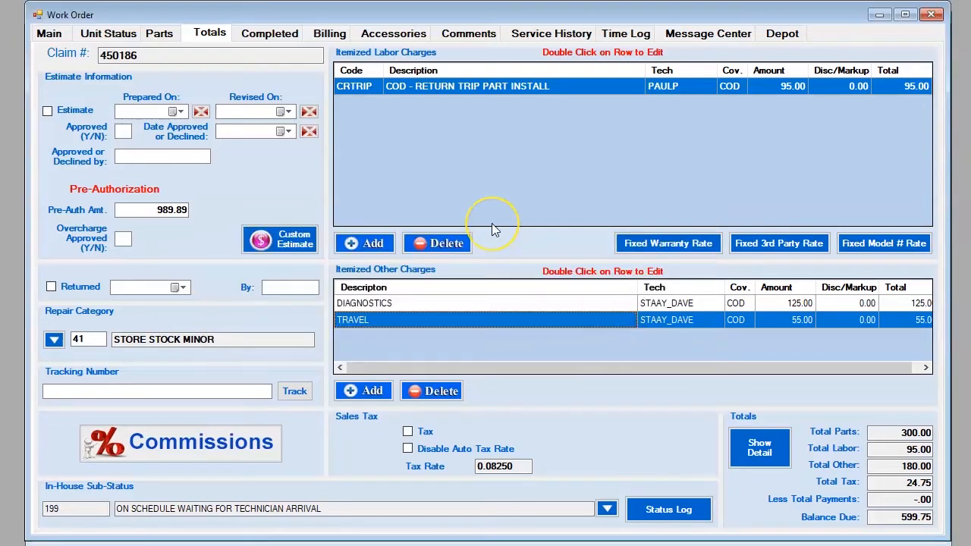
# Step: Return to the charge totals page and select the TRAVEL 55.00 row
pyautogui.click(160, 35)
pyautogui.click(205, 37)
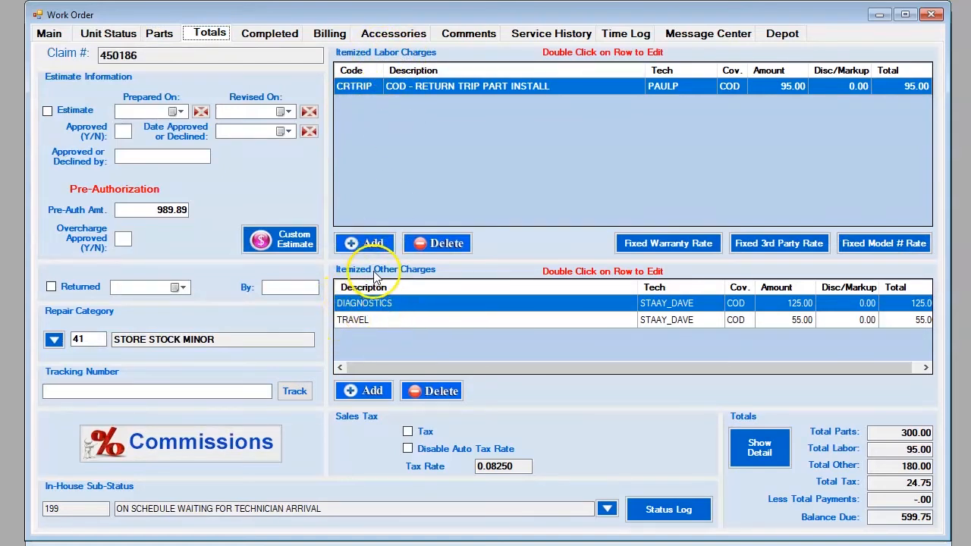
pyautogui.click(356, 319)
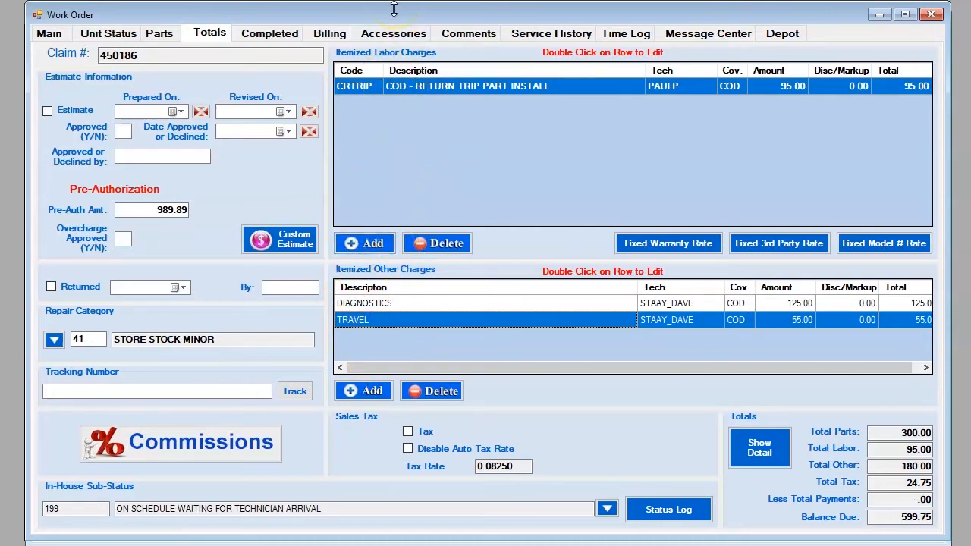
# Step: Open claim 450186's commissions, check the customer name and 3/2/2021 date, then refresh the auto commissions
pyautogui.click(199, 450)
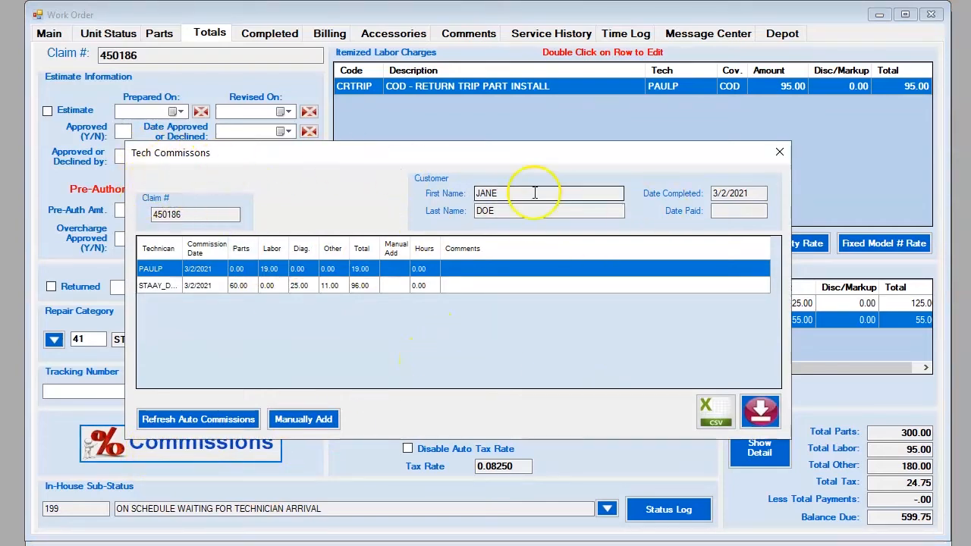
pyautogui.moveTo(182, 215); pyautogui.dragTo(150, 216)
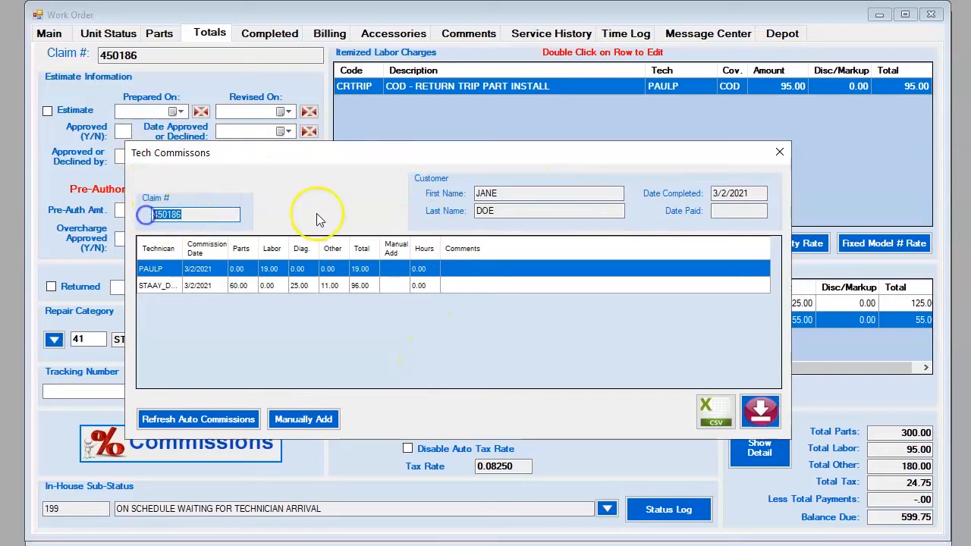
pyautogui.moveTo(531, 192); pyautogui.dragTo(443, 194)
pyautogui.moveTo(512, 211); pyautogui.dragTo(444, 213)
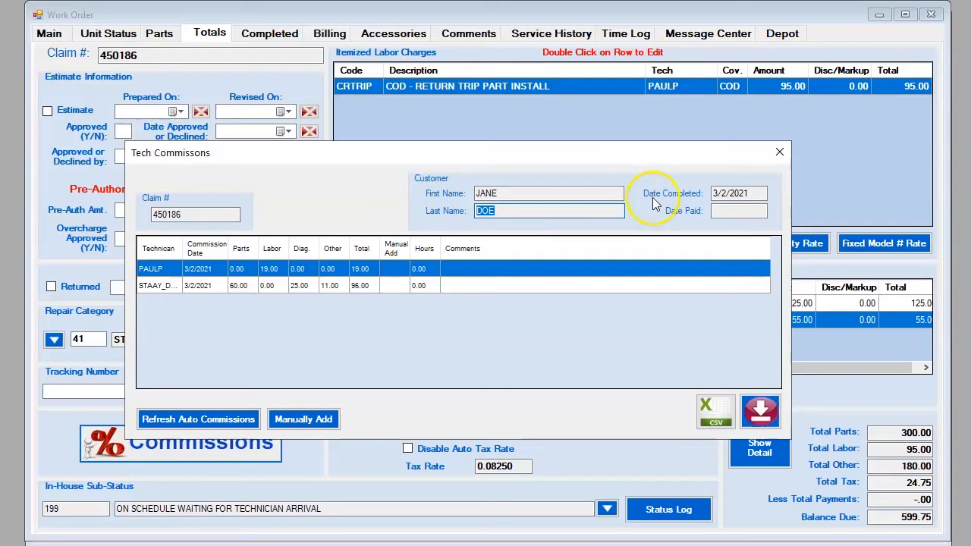
pyautogui.moveTo(756, 194); pyautogui.dragTo(694, 194)
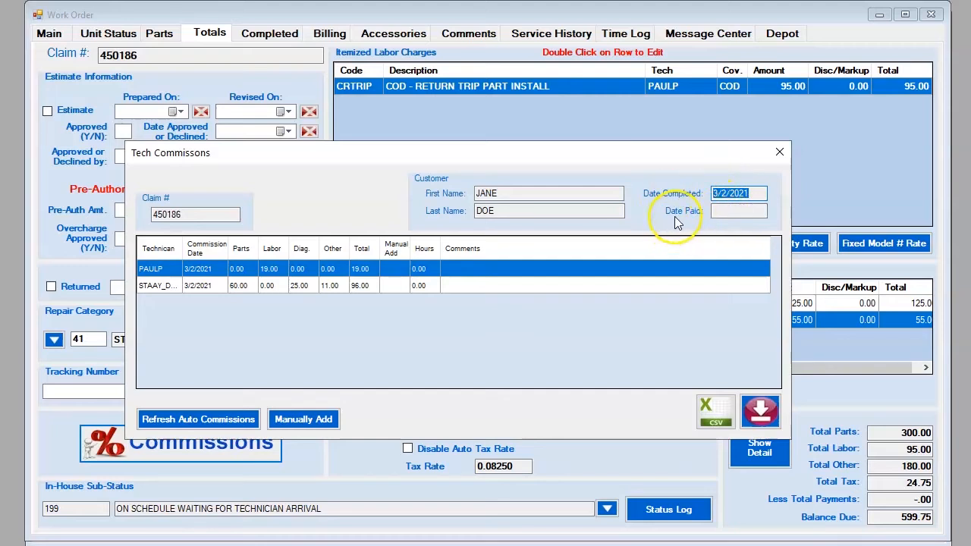
pyautogui.click(726, 212)
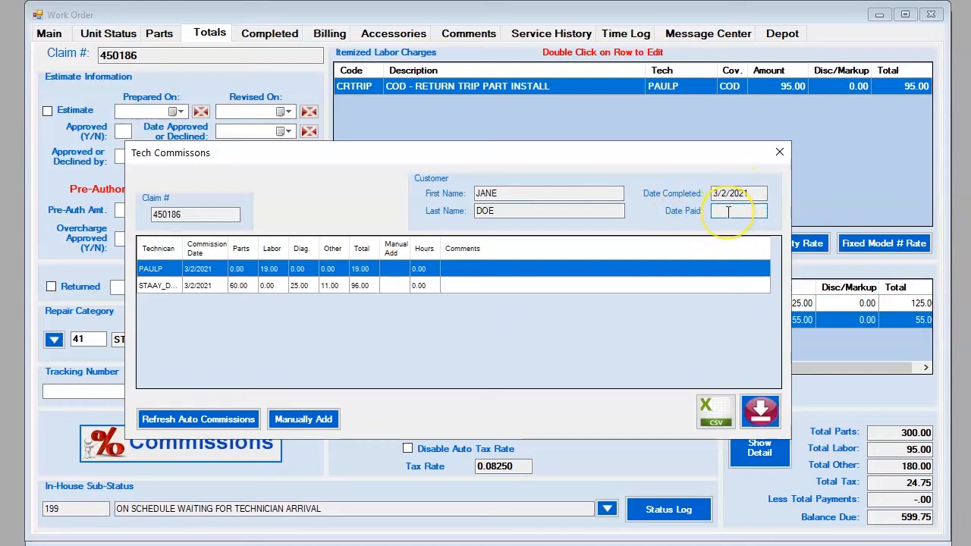
pyautogui.click(201, 423)
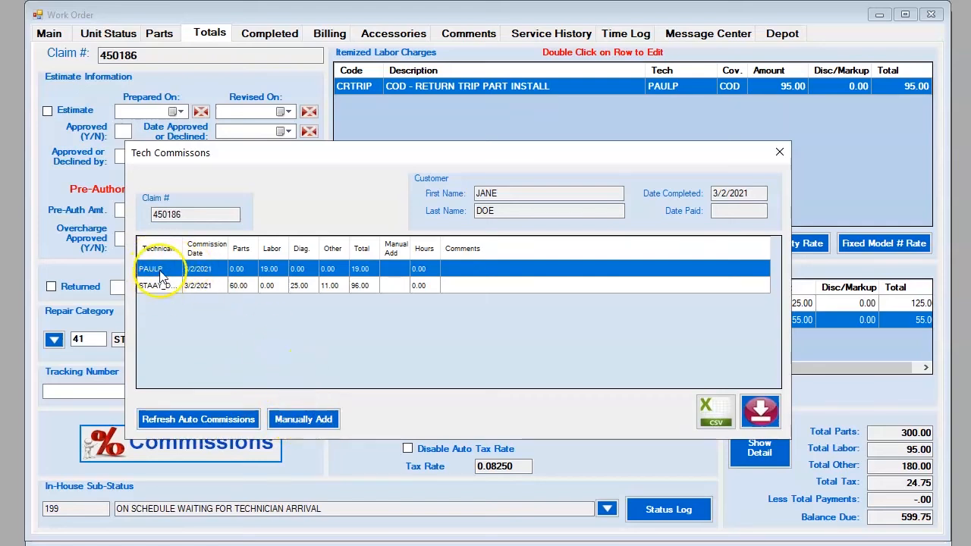
pyautogui.moveTo(189, 213); pyautogui.dragTo(141, 219)
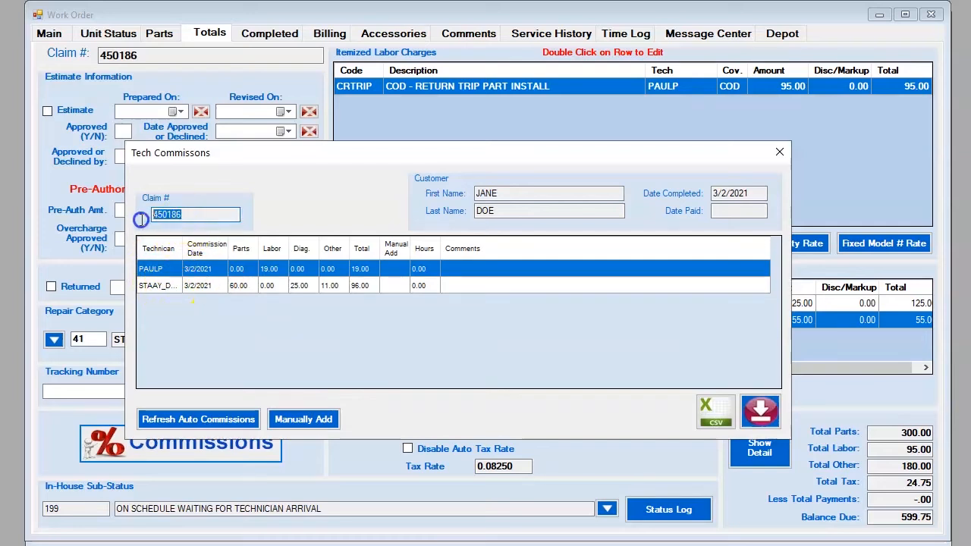
pyautogui.click(157, 287)
pyautogui.click(159, 272)
pyautogui.click(157, 285)
pyautogui.click(159, 270)
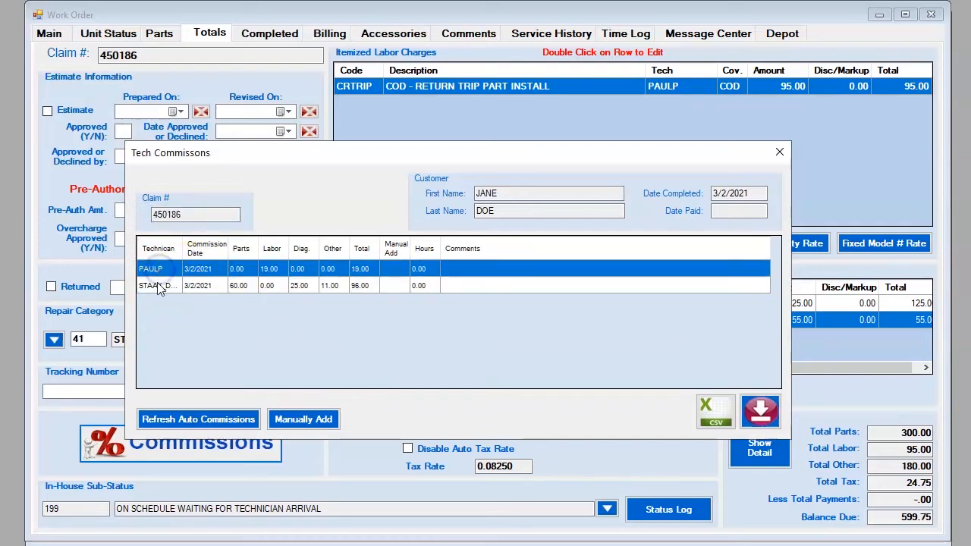
pyautogui.click(157, 286)
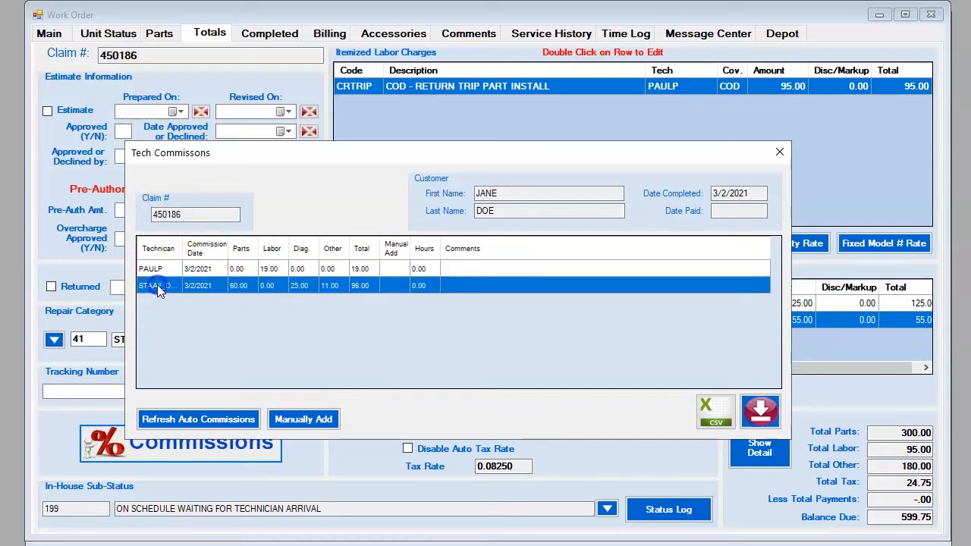
pyautogui.click(271, 270)
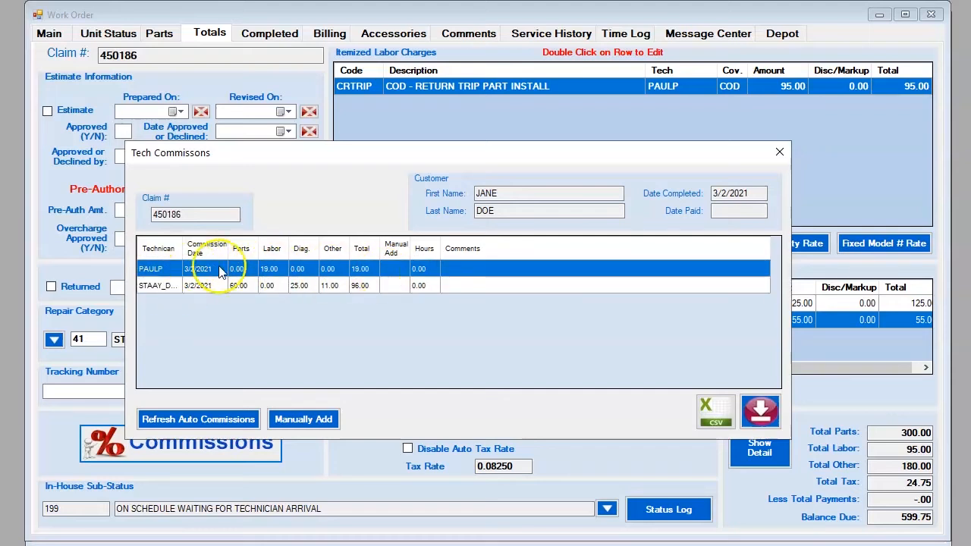
pyautogui.click(162, 289)
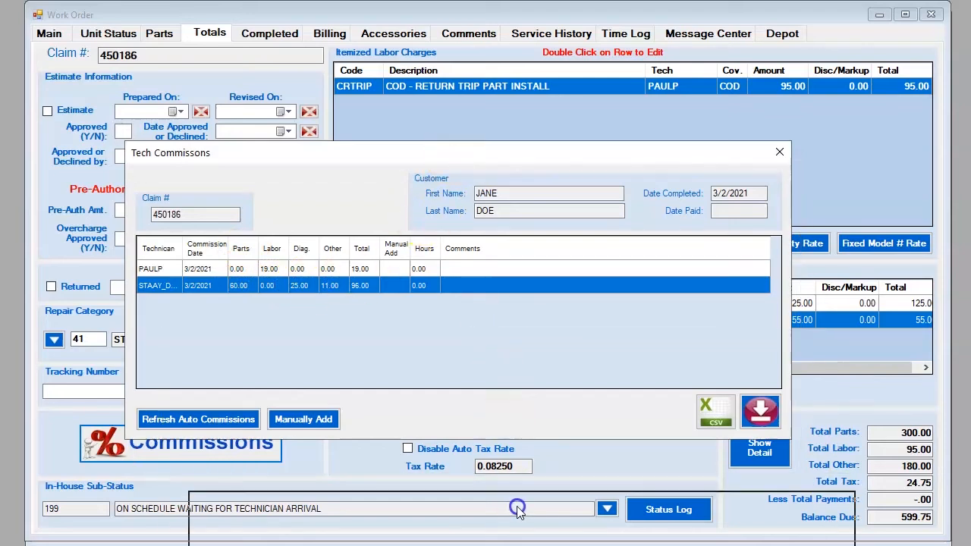
# Step: Move the Tech Commissions window down to uncover the work order, then back to mid-screen
pyautogui.moveTo(516, 510); pyautogui.dragTo(516, 509)
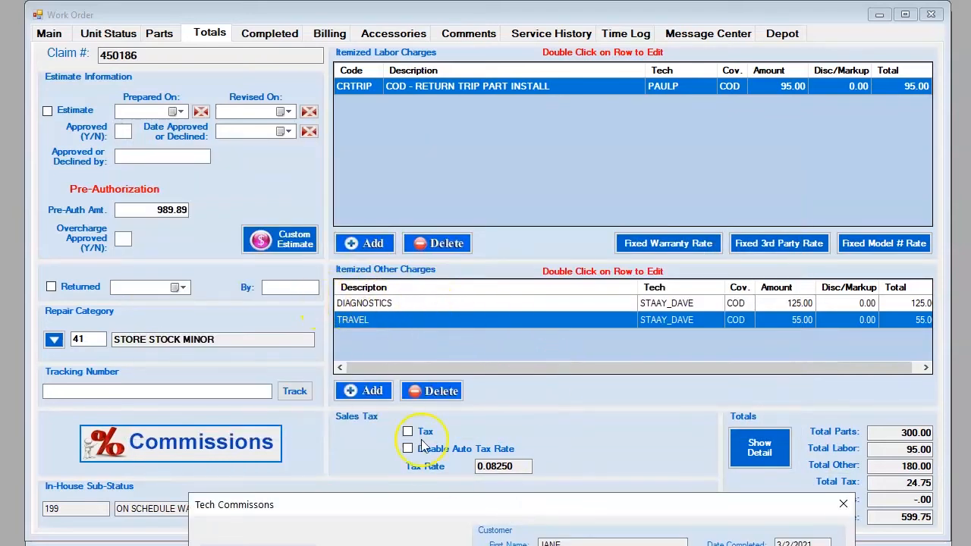
pyautogui.moveTo(450, 508); pyautogui.dragTo(401, 129)
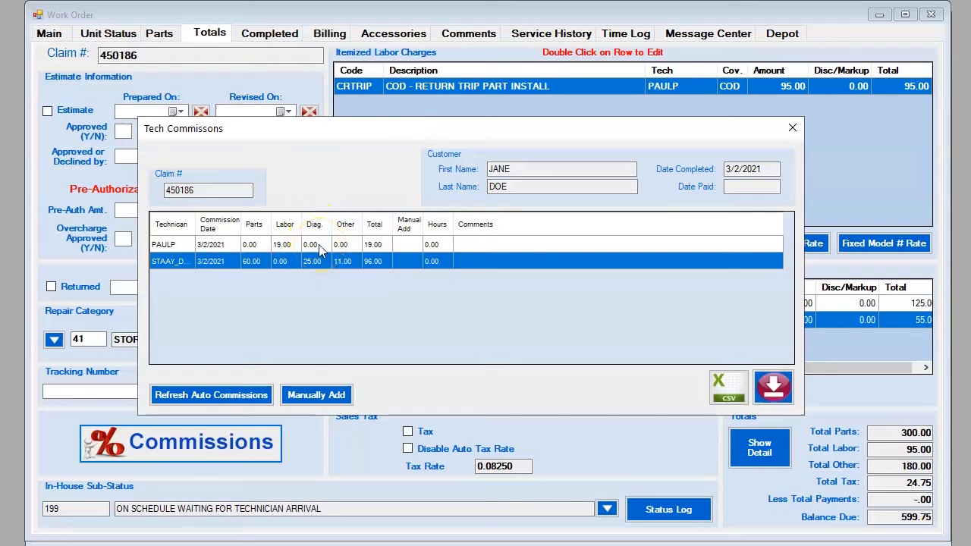
pyautogui.moveTo(396, 130); pyautogui.dragTo(398, 529)
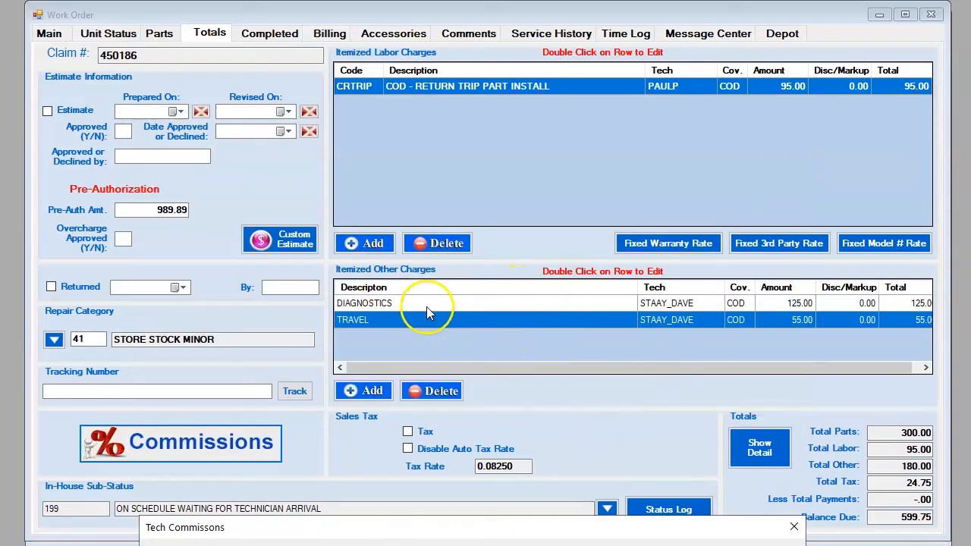
pyautogui.moveTo(427, 523); pyautogui.dragTo(423, 115)
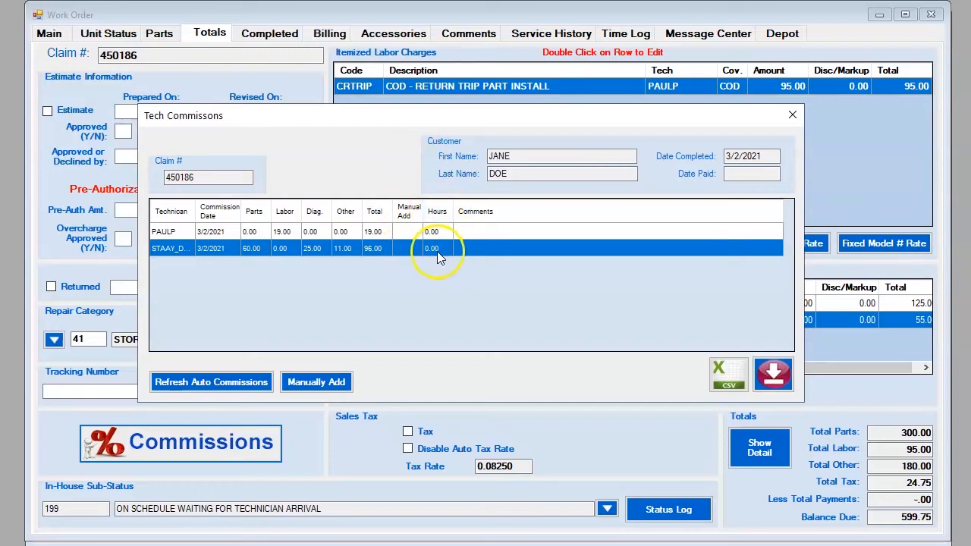
# Step: Edit the first technician's commission to 2.00 hours with the comment MY COMMENT
pyautogui.click(458, 234)
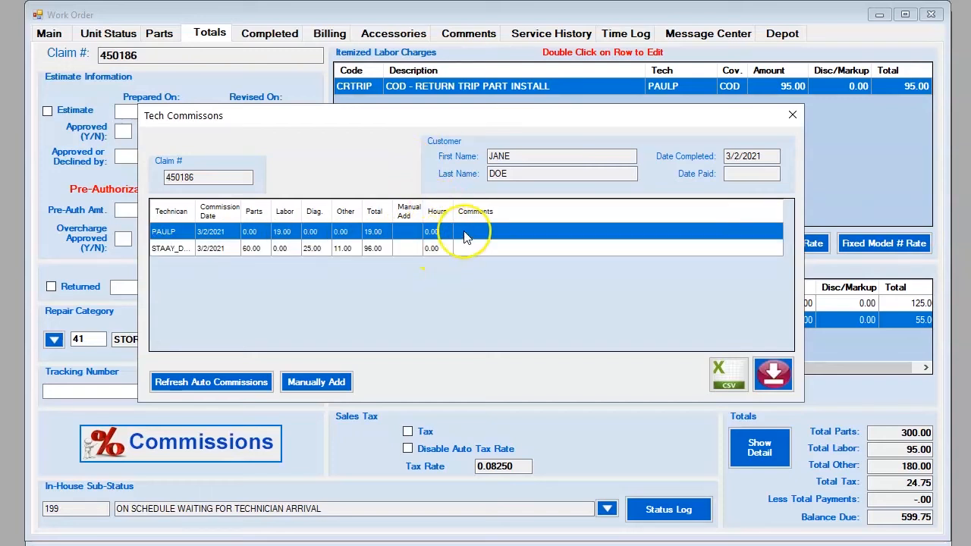
pyautogui.rightClick(464, 232)
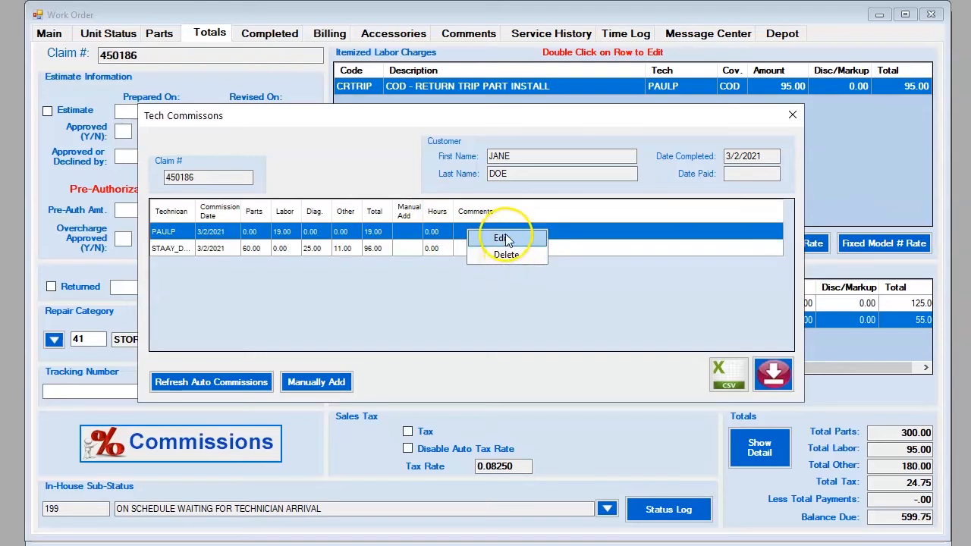
pyautogui.click(502, 239)
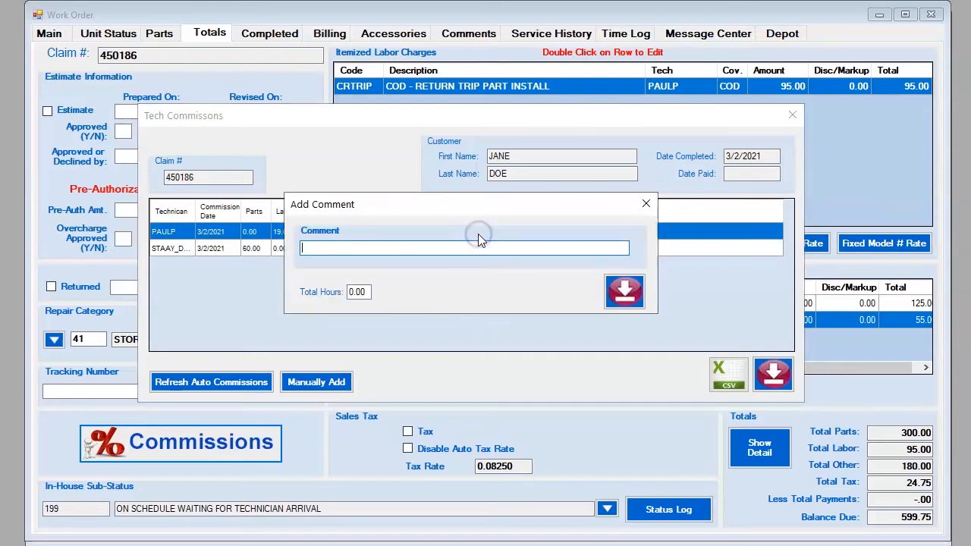
pyautogui.click(322, 248)
pyautogui.click(368, 290)
pyautogui.write('2.')
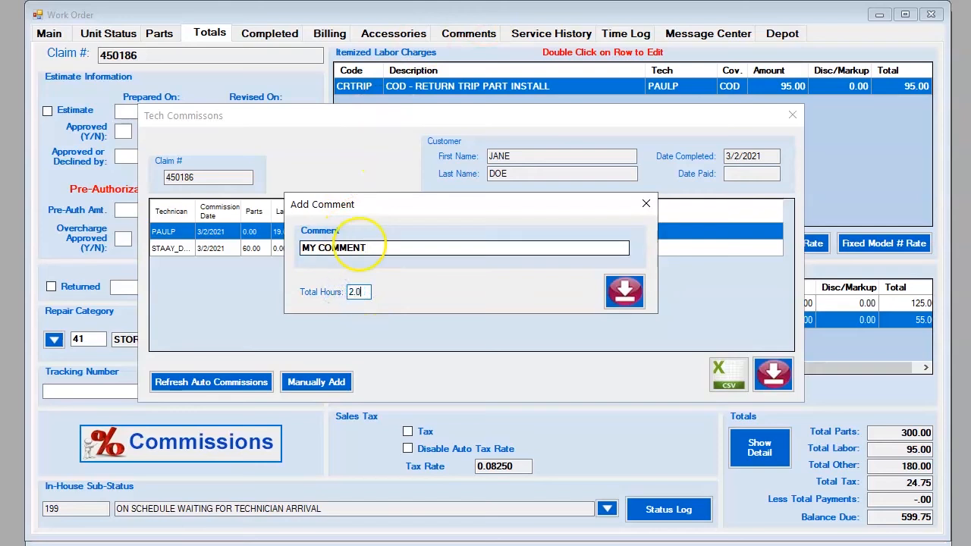
pyautogui.click(623, 295)
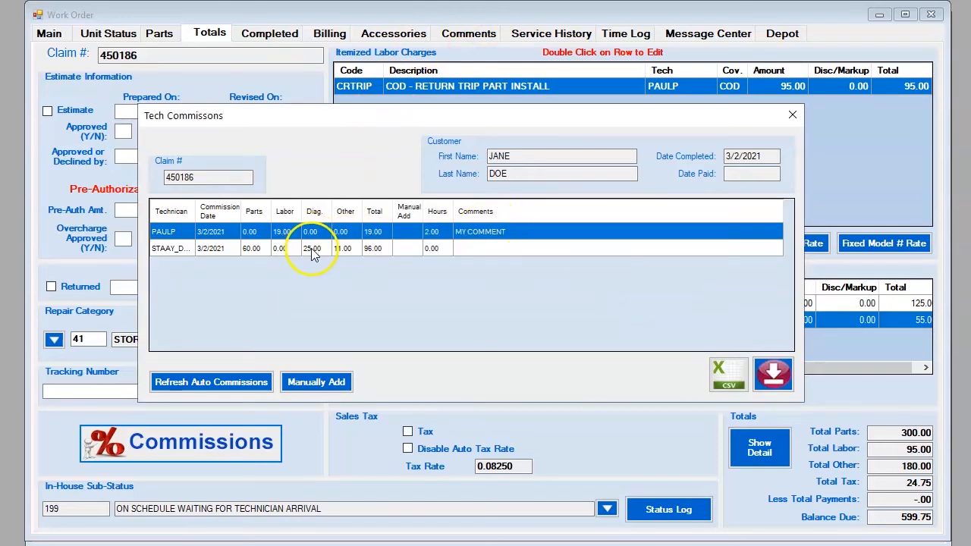
# Step: Give the second commission 3.25 hours and MY OTHER COMMENT, then begin a manual commission
pyautogui.click(287, 249)
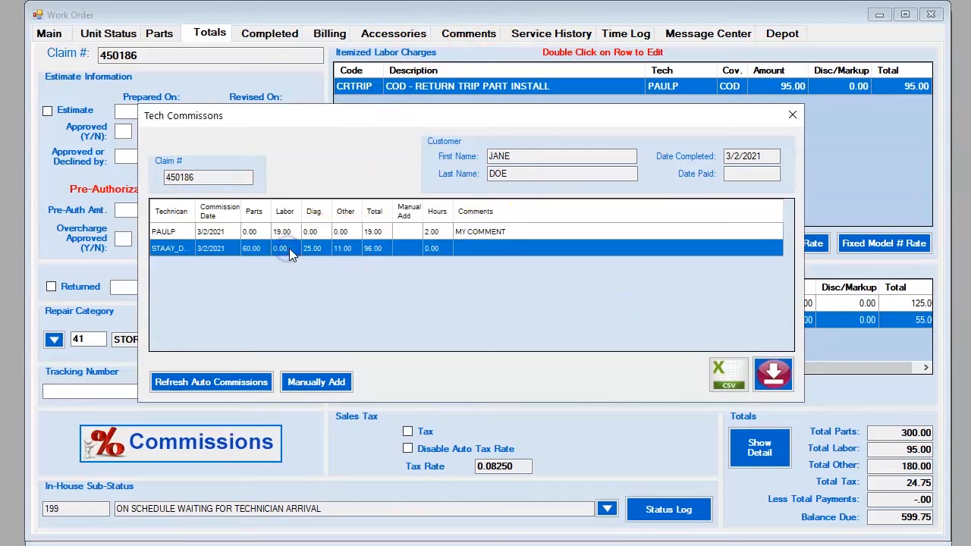
pyautogui.rightClick(465, 250)
pyautogui.click(470, 255)
pyautogui.click(350, 246)
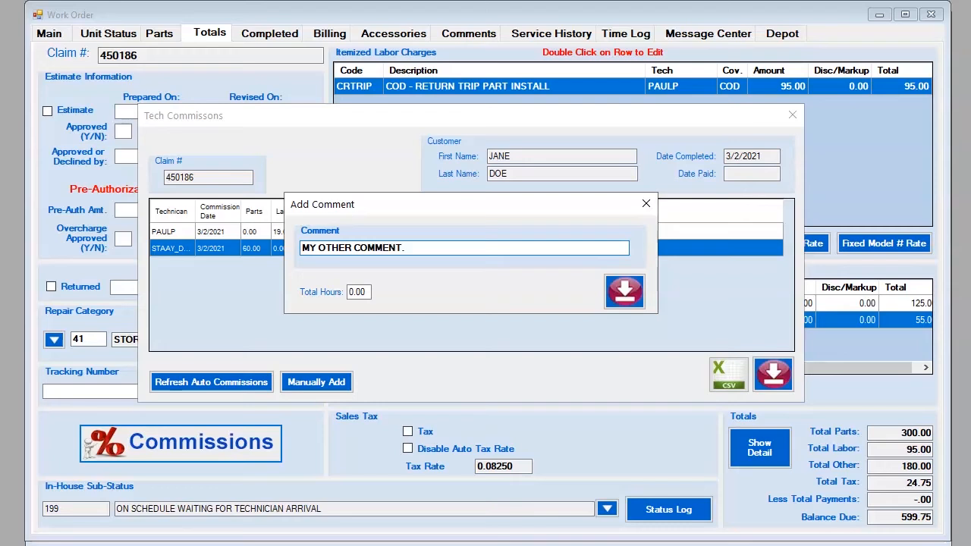
pyautogui.click(356, 291)
pyautogui.write('3.25')
pyautogui.click(623, 291)
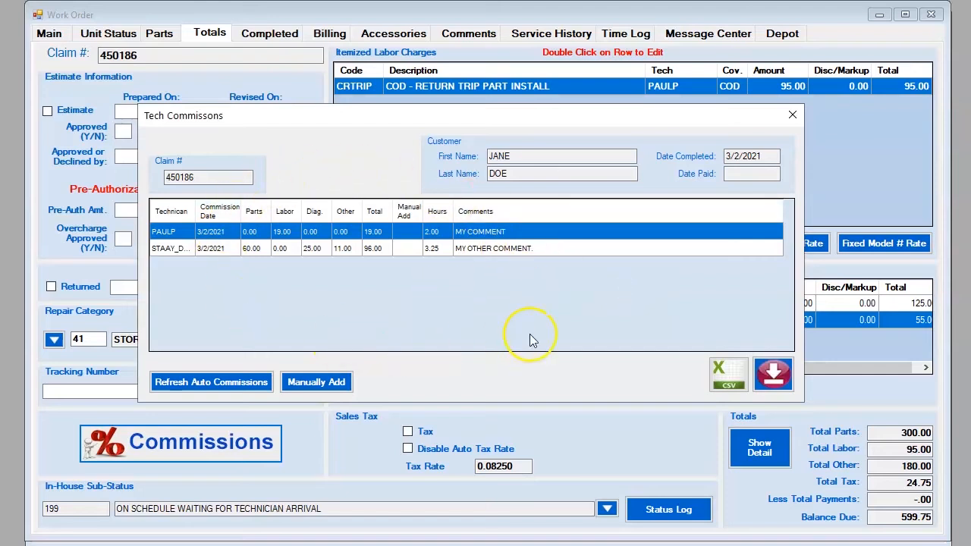
pyautogui.click(329, 385)
pyautogui.click(269, 226)
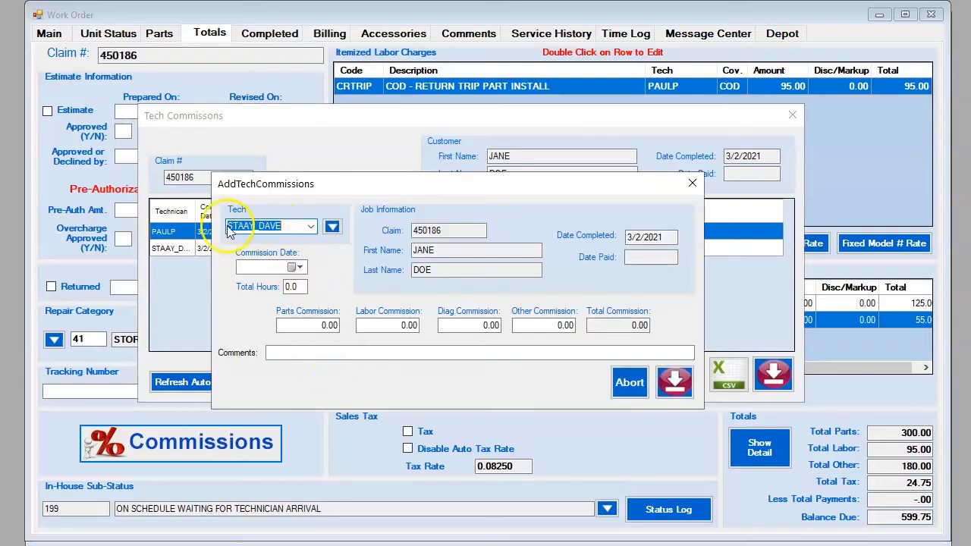
pyautogui.click(310, 226)
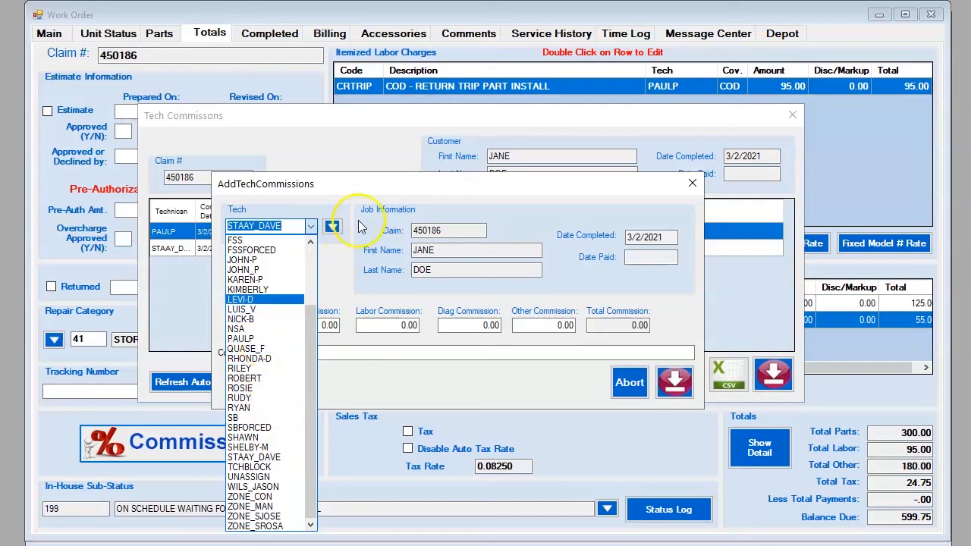
pyautogui.click(365, 194)
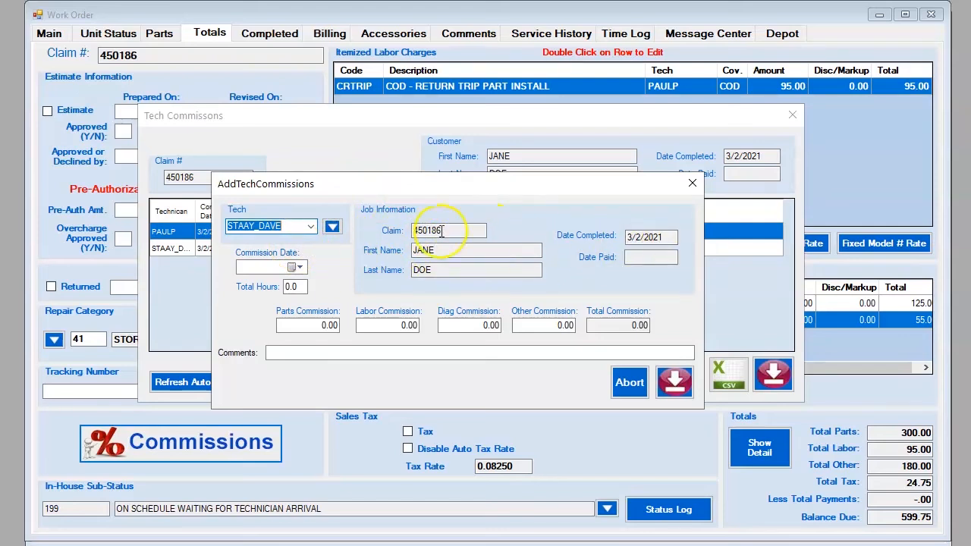
pyautogui.click(294, 270)
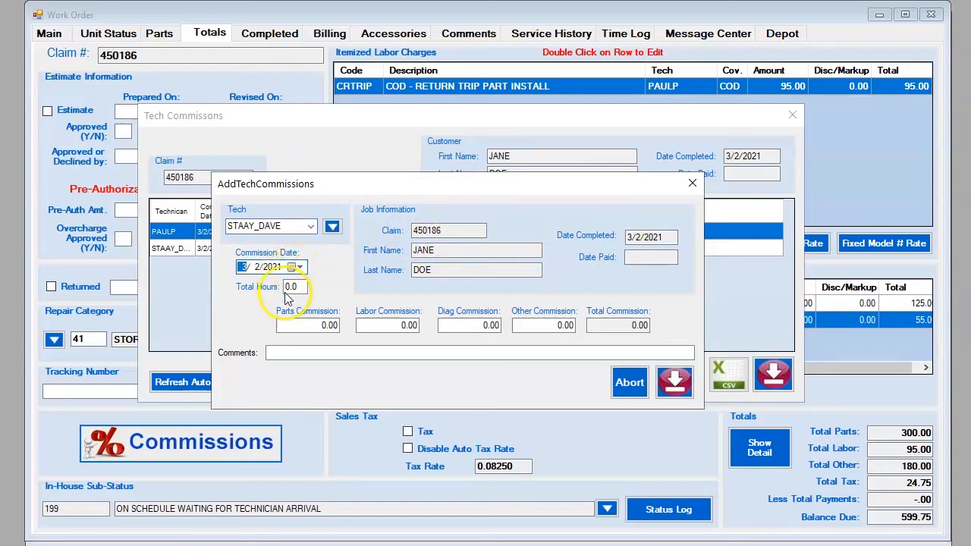
pyautogui.click(292, 287)
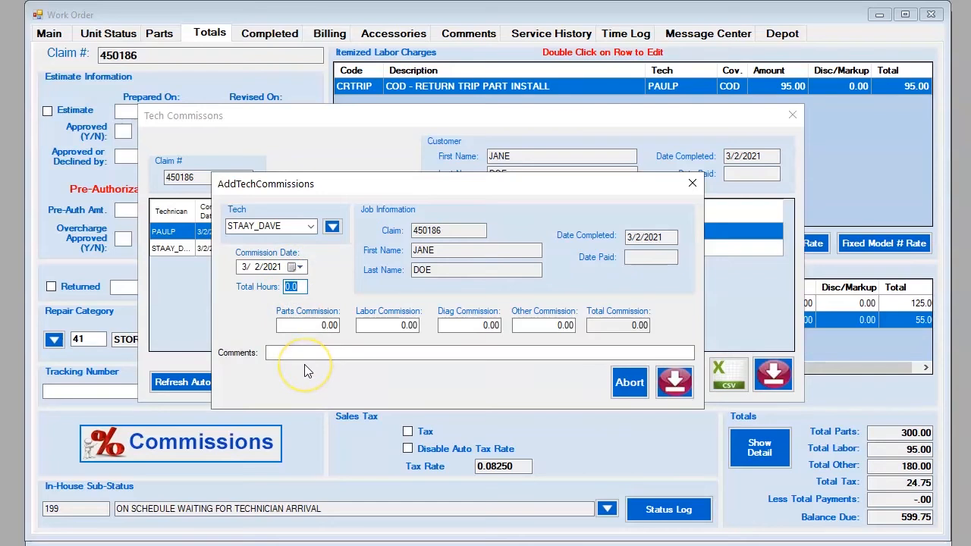
pyautogui.write('1')
# Step: Enter 50.00 other commission and paste the comment 'FOR DROPPING OFF 911 PARTS. THANKS.'
pyautogui.click(308, 324)
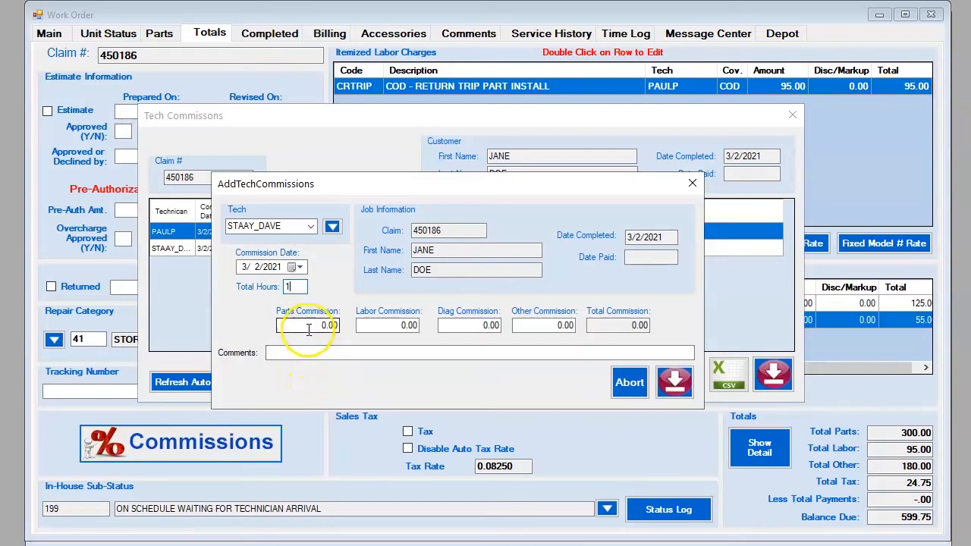
pyautogui.click(386, 324)
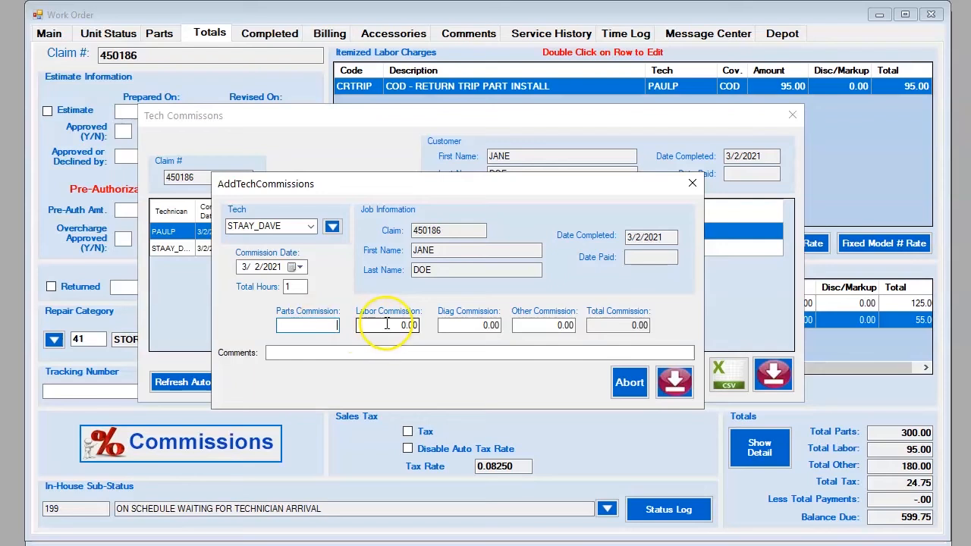
pyautogui.click(458, 324)
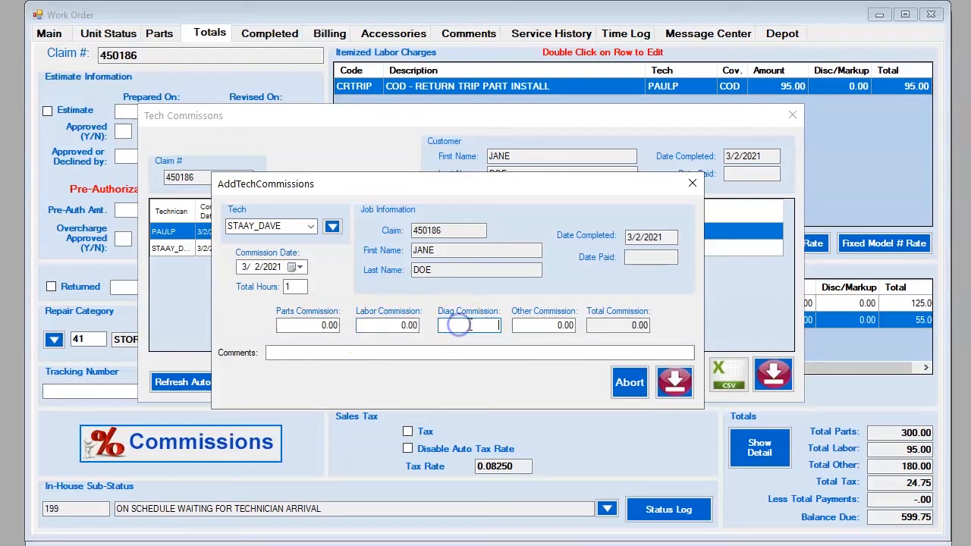
pyautogui.click(535, 324)
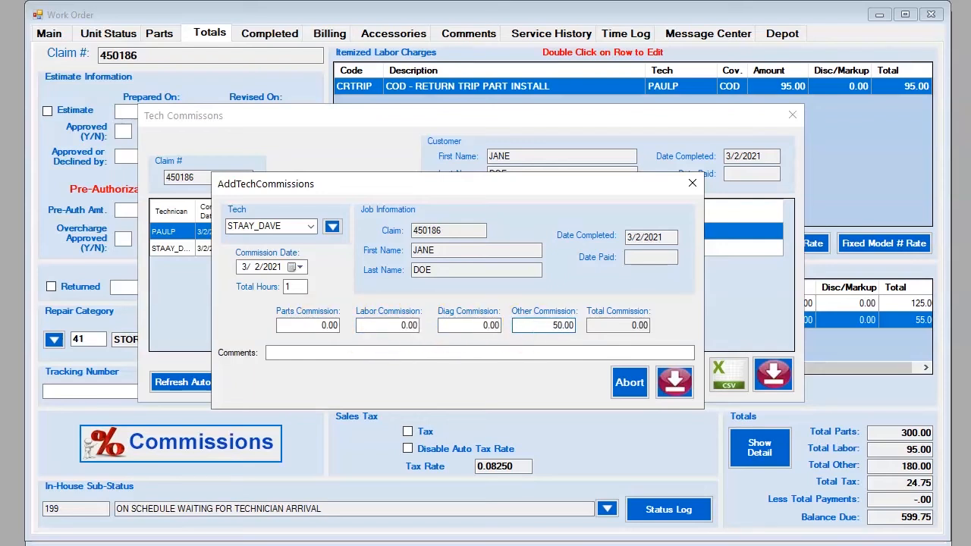
pyautogui.click(319, 352)
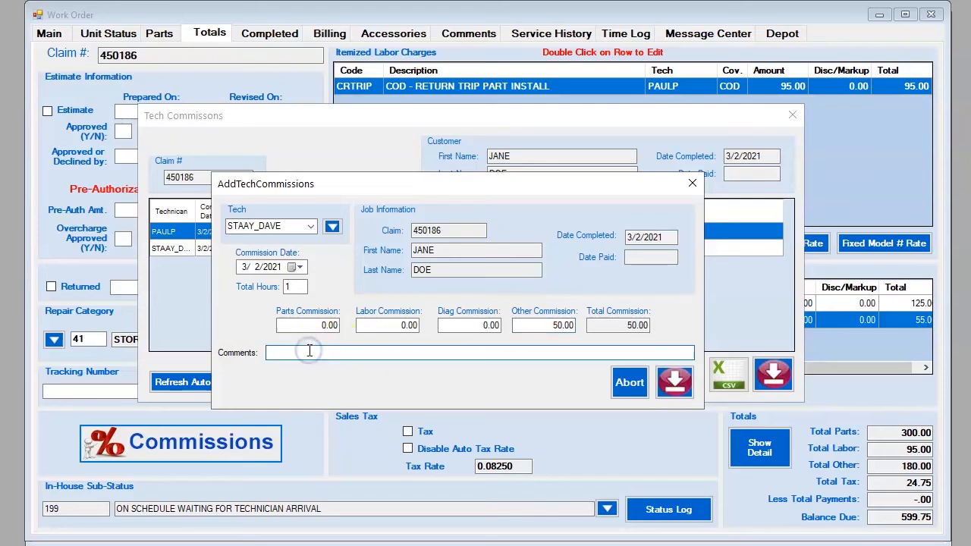
pyautogui.write('FOR DROPPING OFF 911 PARTS. THANKS.')
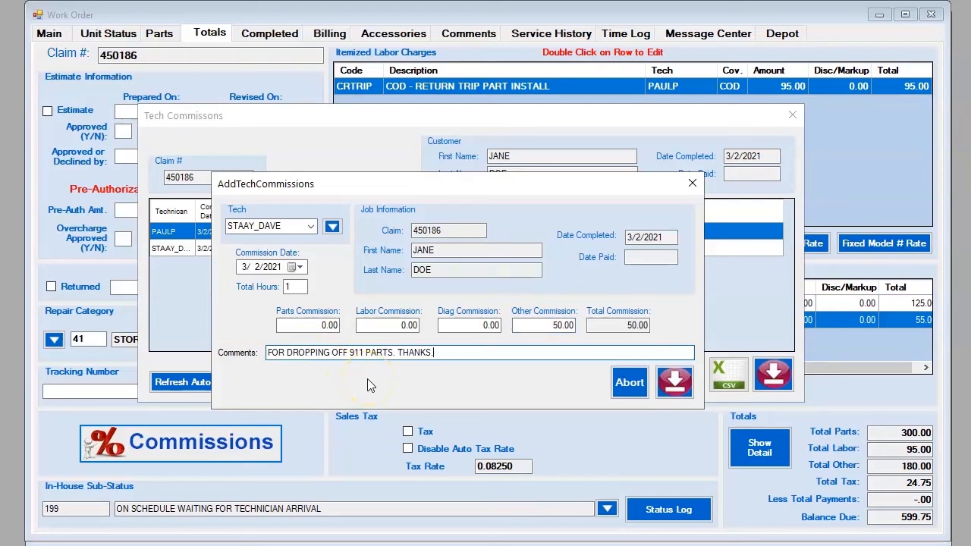
pyautogui.click(442, 354)
pyautogui.click(553, 326)
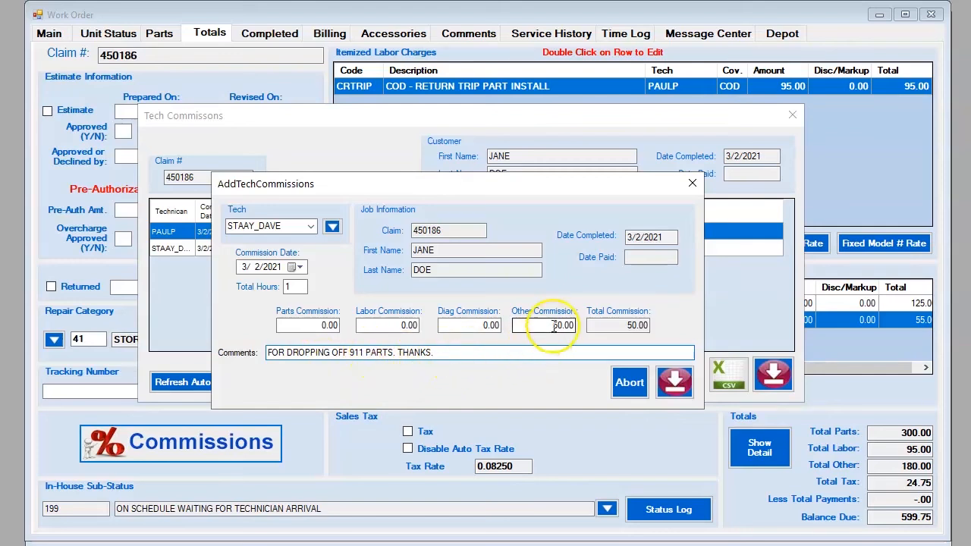
pyautogui.click(534, 351)
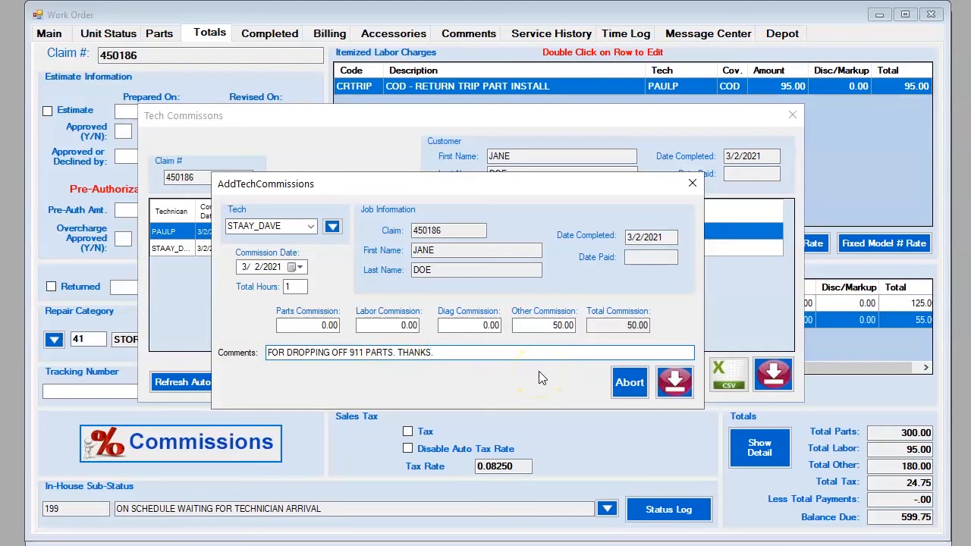
# Step: Enter parts 1.00, labor 10.00 and diag 5.00, then save the 66.00 manual commission
pyautogui.click(311, 324)
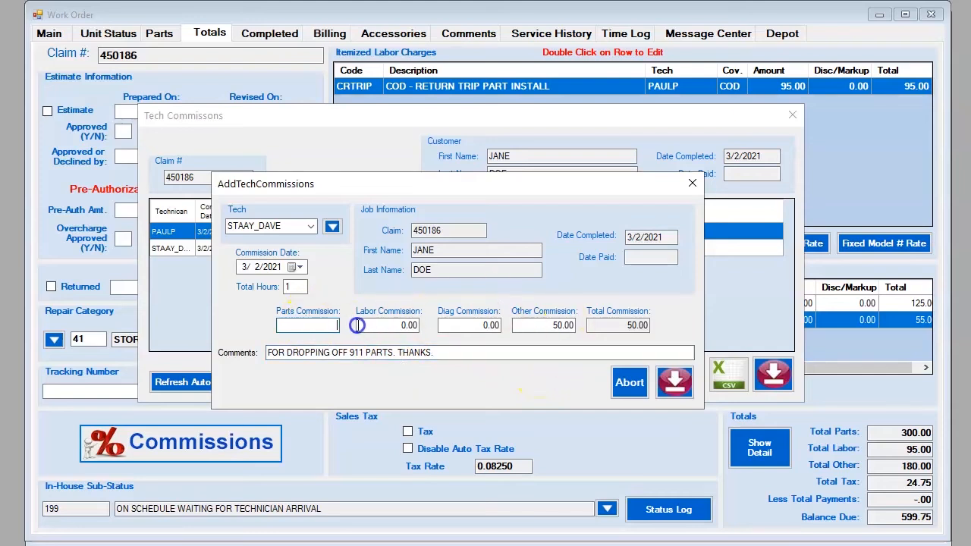
pyautogui.write('1.0')
pyautogui.click(410, 326)
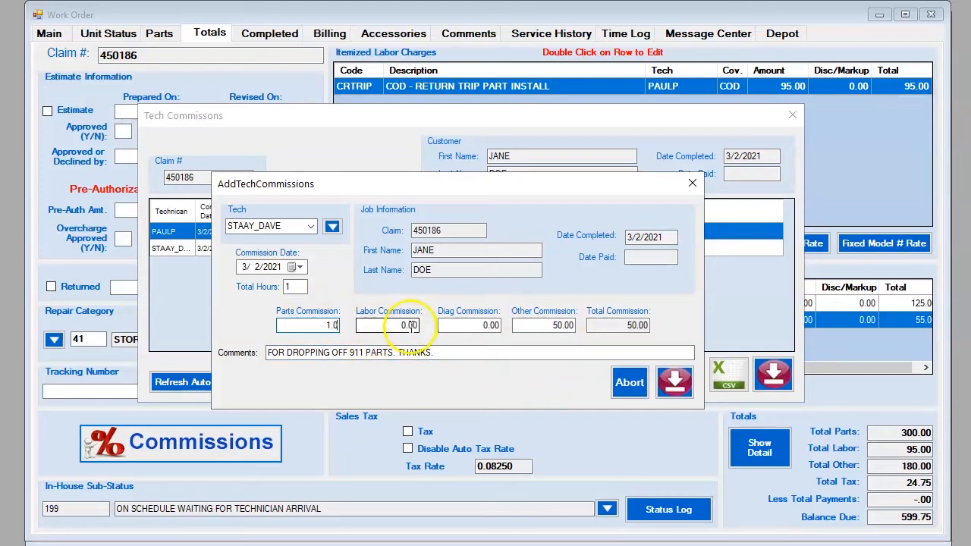
pyautogui.write('10.00')
pyautogui.click(468, 324)
pyautogui.press('BackSpace')
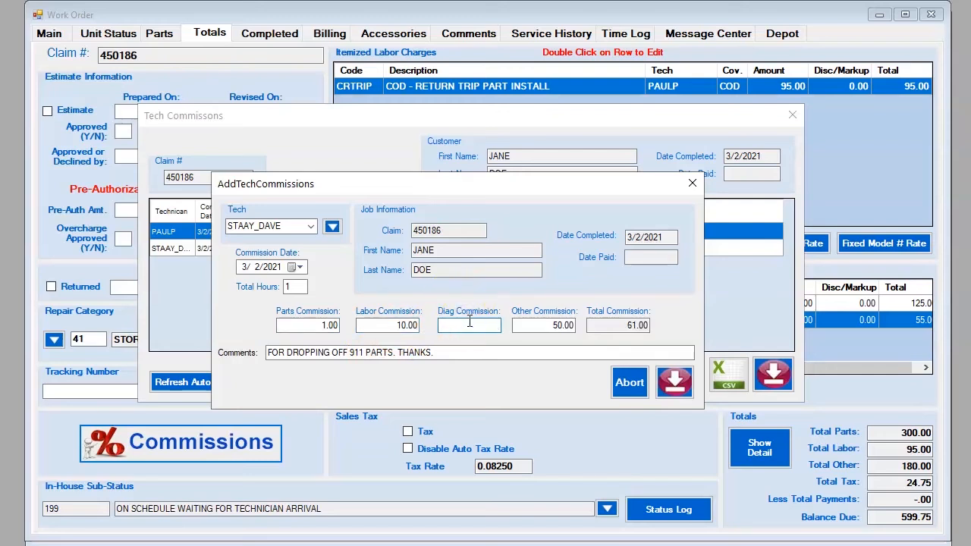
pyautogui.click(613, 324)
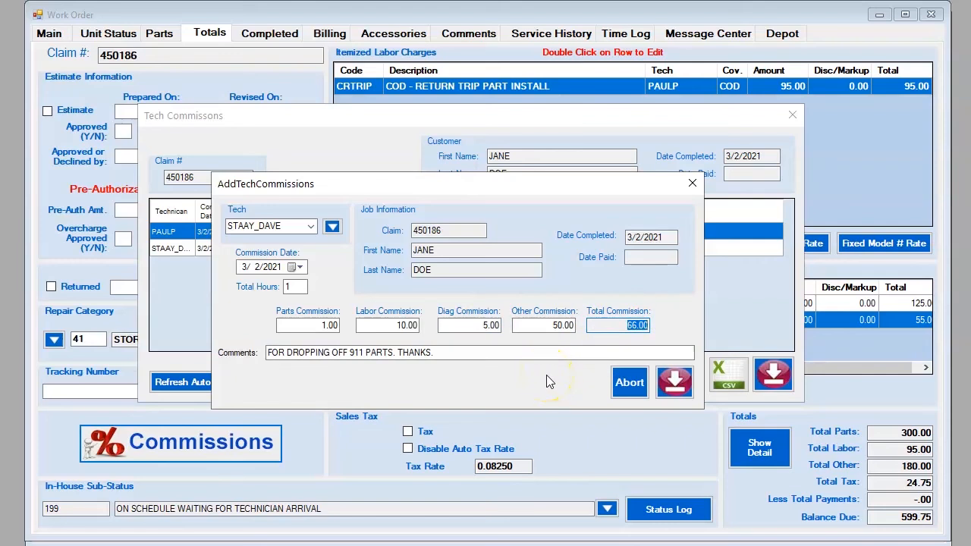
pyautogui.click(675, 386)
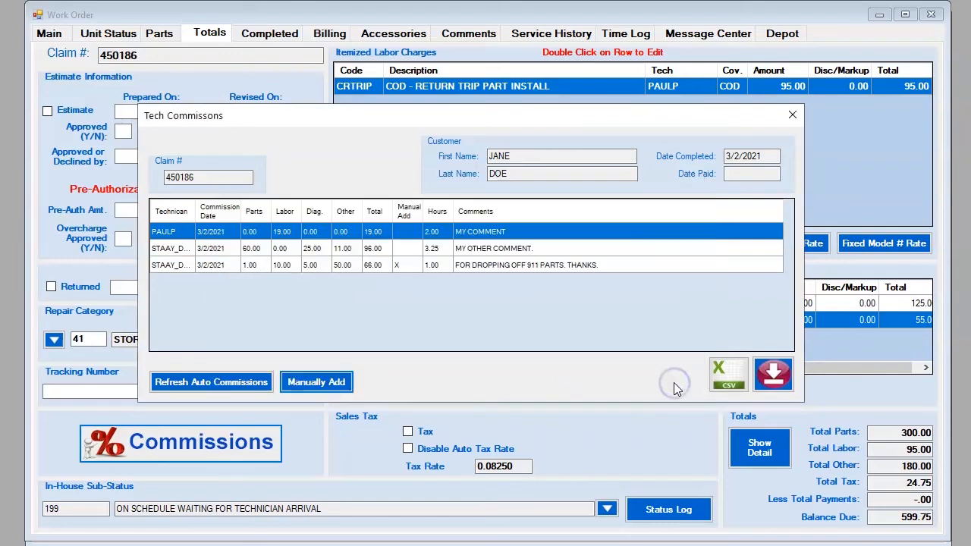
pyautogui.click(487, 250)
pyautogui.click(486, 261)
pyautogui.moveTo(251, 177); pyautogui.dragTo(150, 178)
pyautogui.click(406, 264)
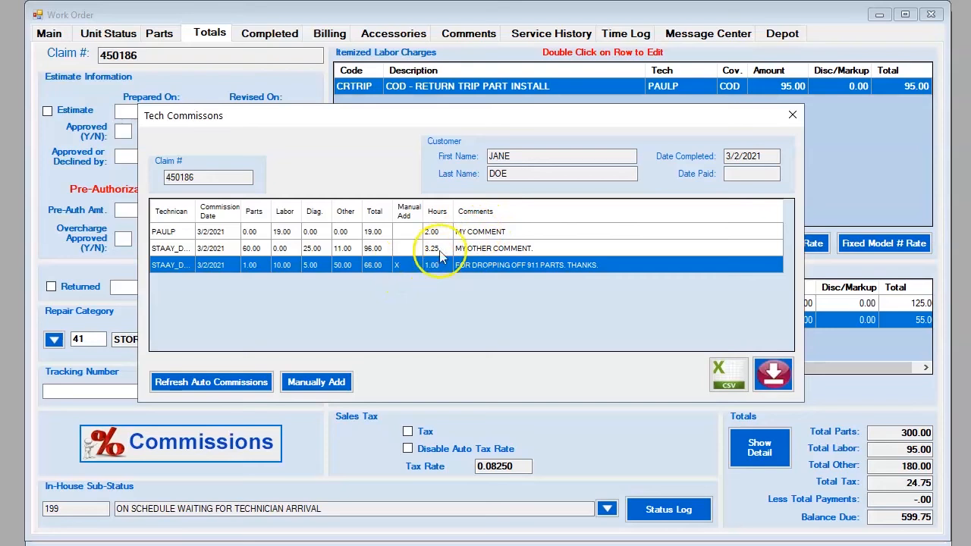
pyautogui.click(463, 232)
pyautogui.rightClick(465, 237)
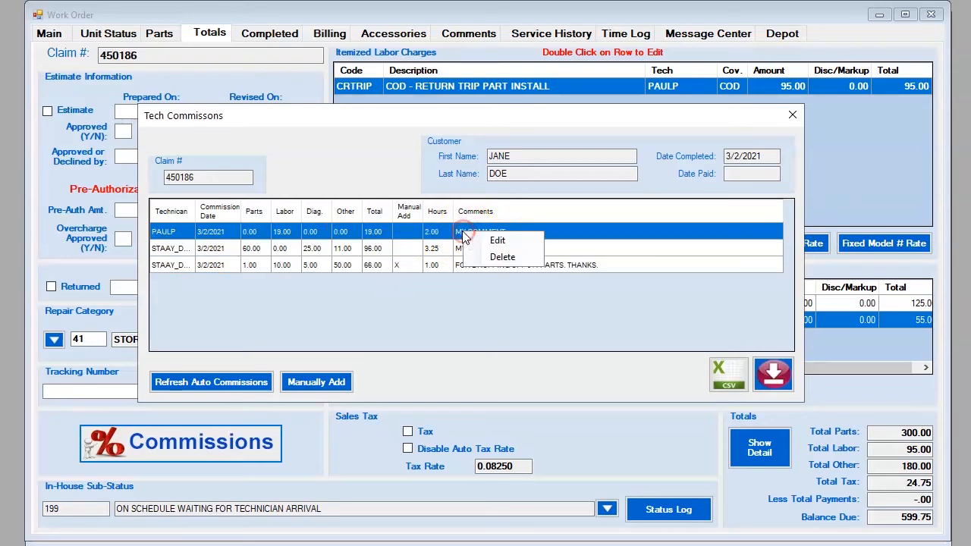
pyautogui.click(502, 258)
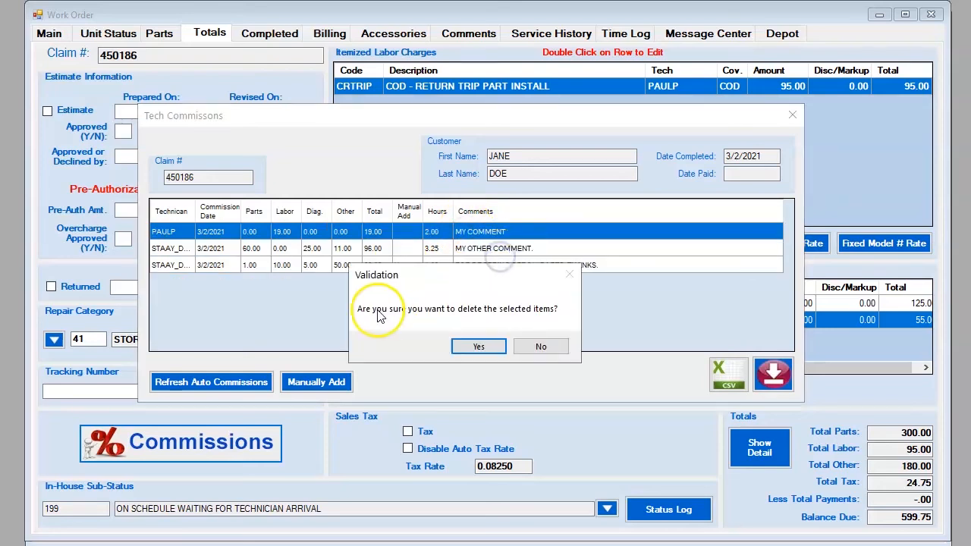
pyautogui.click(478, 348)
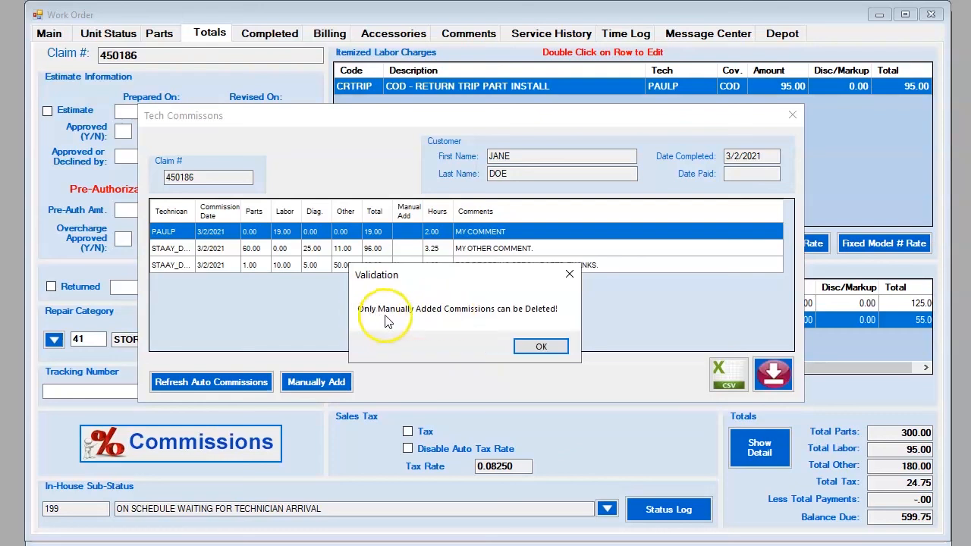
pyautogui.click(537, 347)
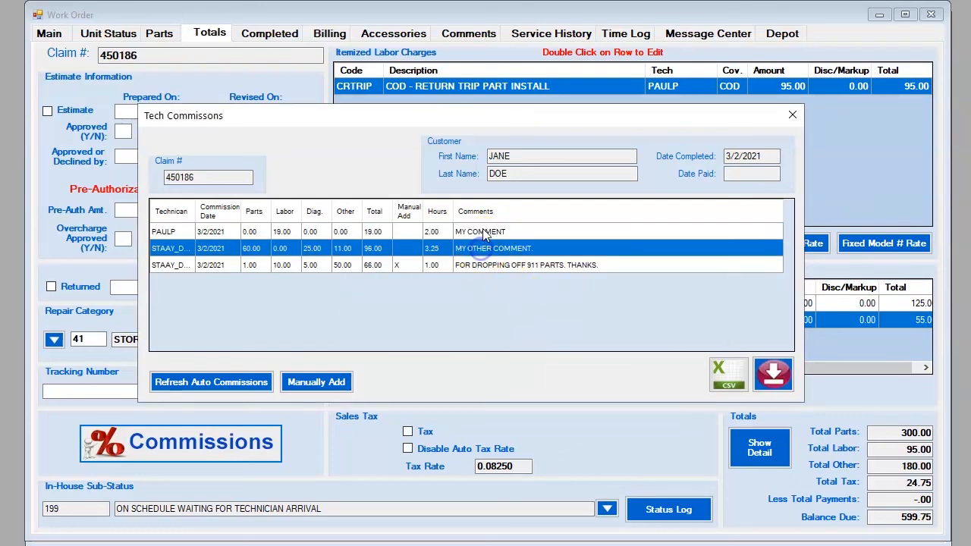
pyautogui.click(374, 269)
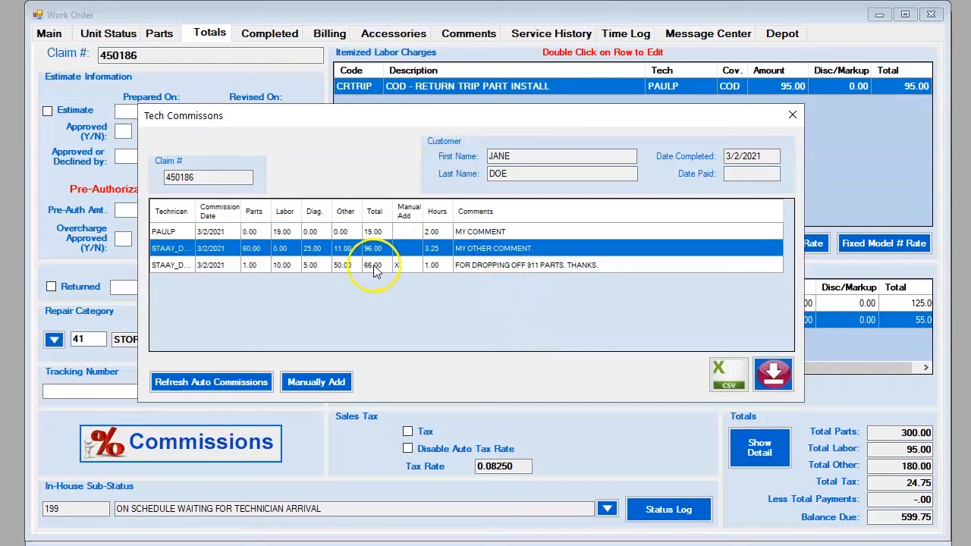
pyautogui.moveTo(373, 265); pyautogui.dragTo(480, 266)
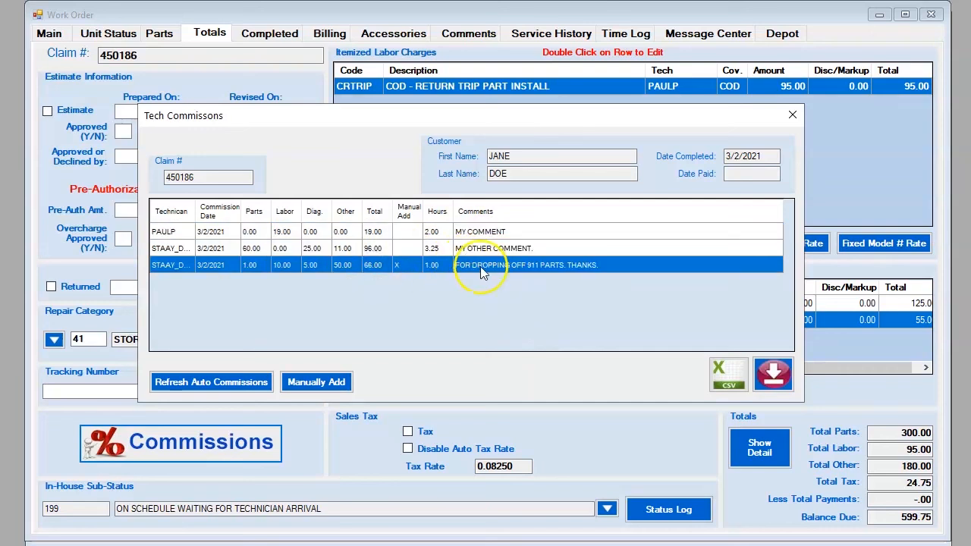
pyautogui.rightClick(479, 265)
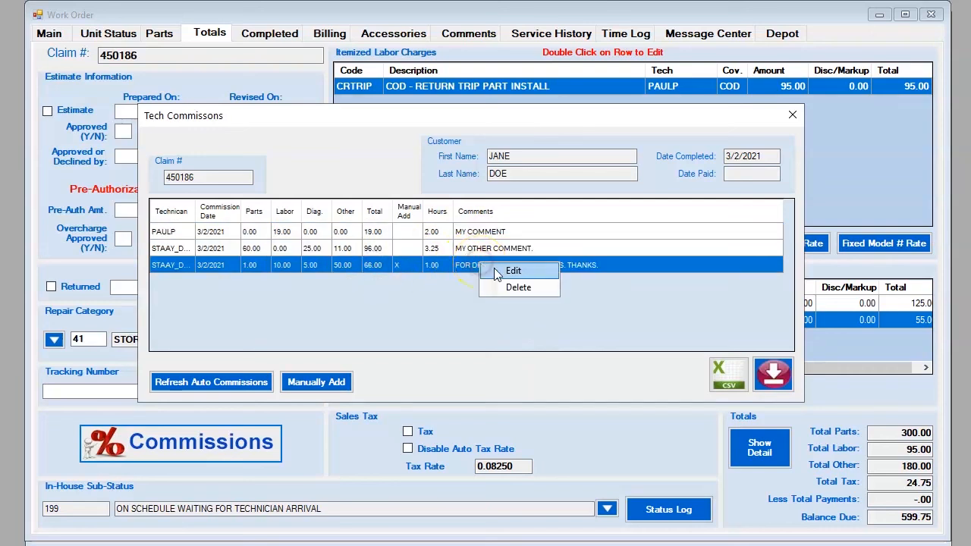
pyautogui.click(509, 285)
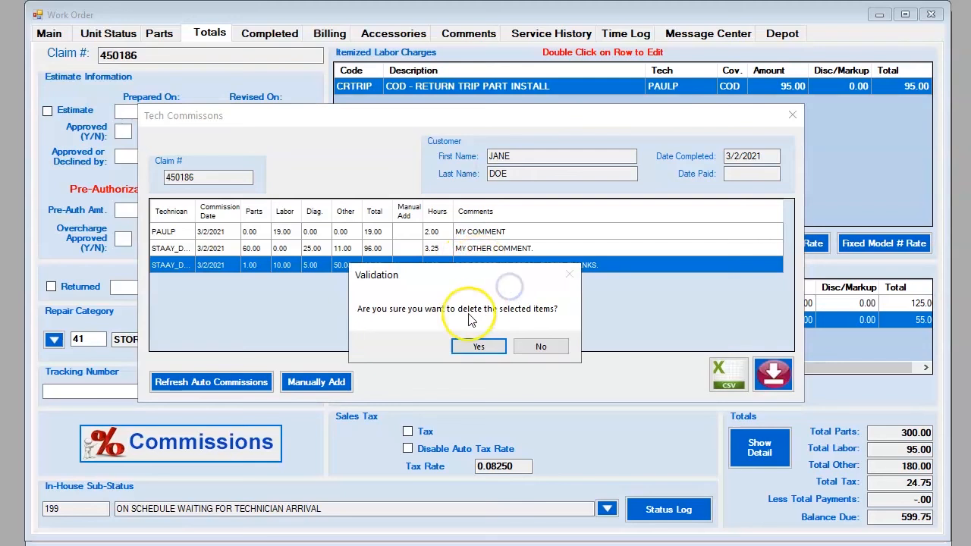
pyautogui.click(541, 348)
pyautogui.rightClick(472, 267)
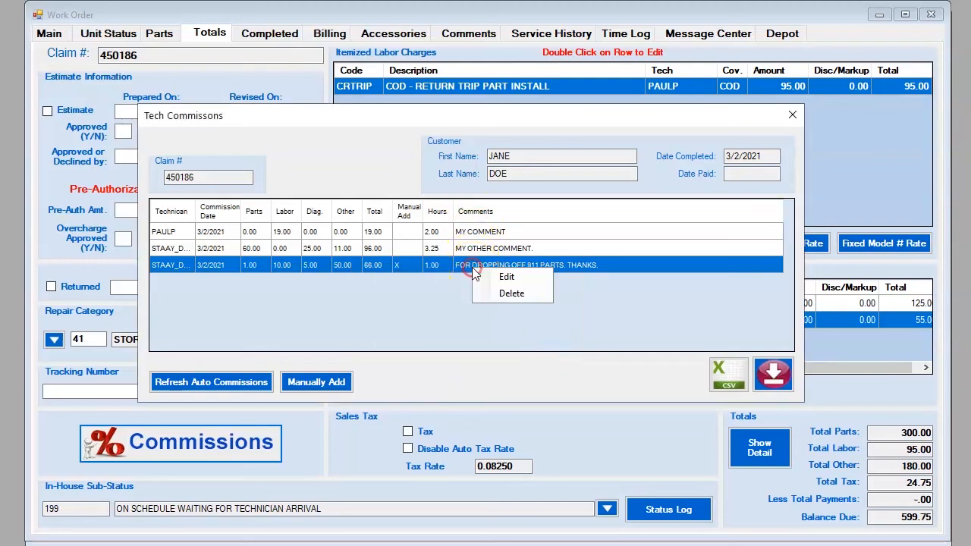
pyautogui.click(489, 295)
pyautogui.click(474, 251)
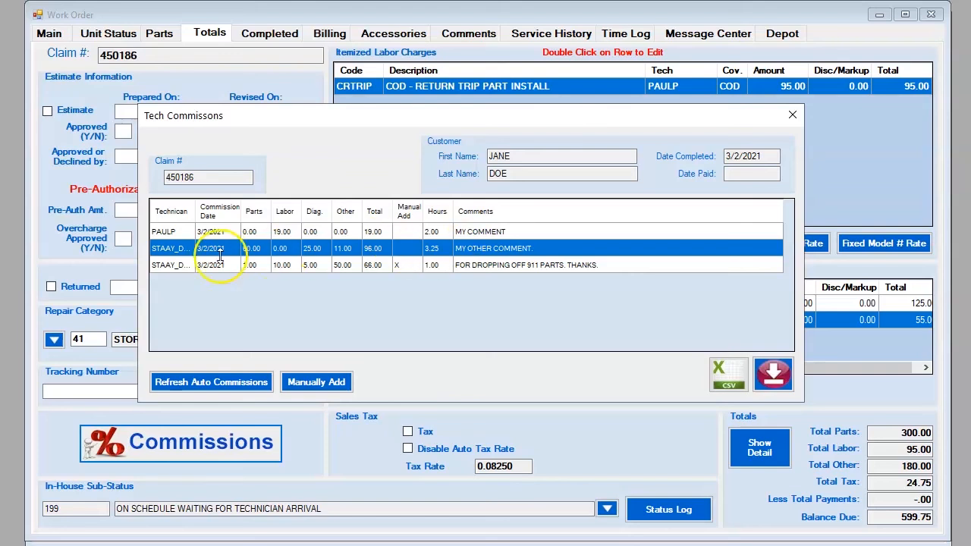
pyautogui.click(433, 233)
pyautogui.click(433, 247)
pyautogui.click(290, 236)
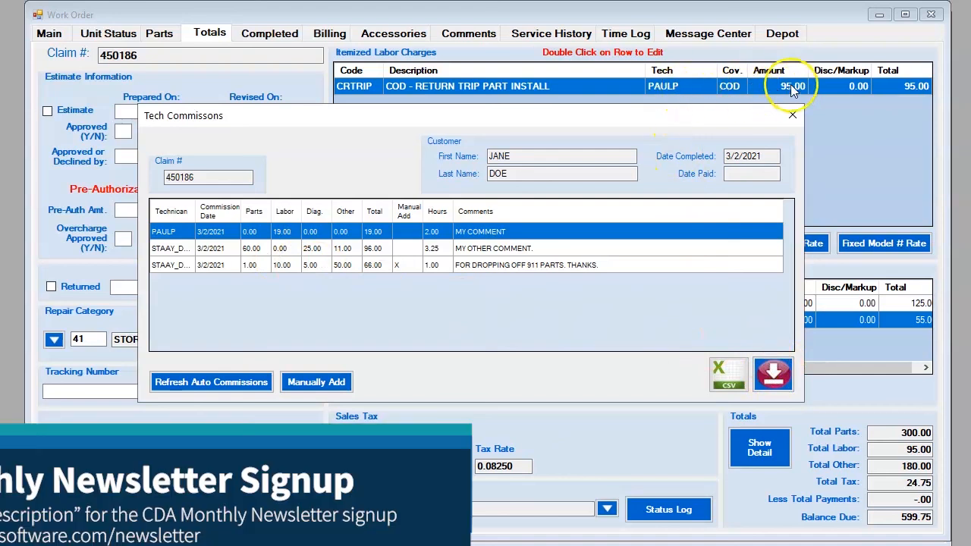
pyautogui.click(249, 250)
pyautogui.click(252, 252)
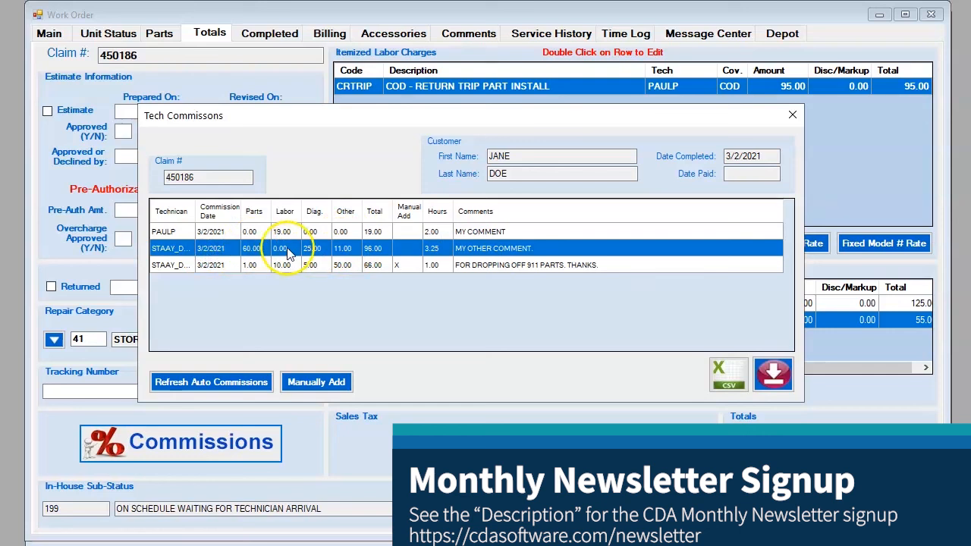
pyautogui.click(312, 232)
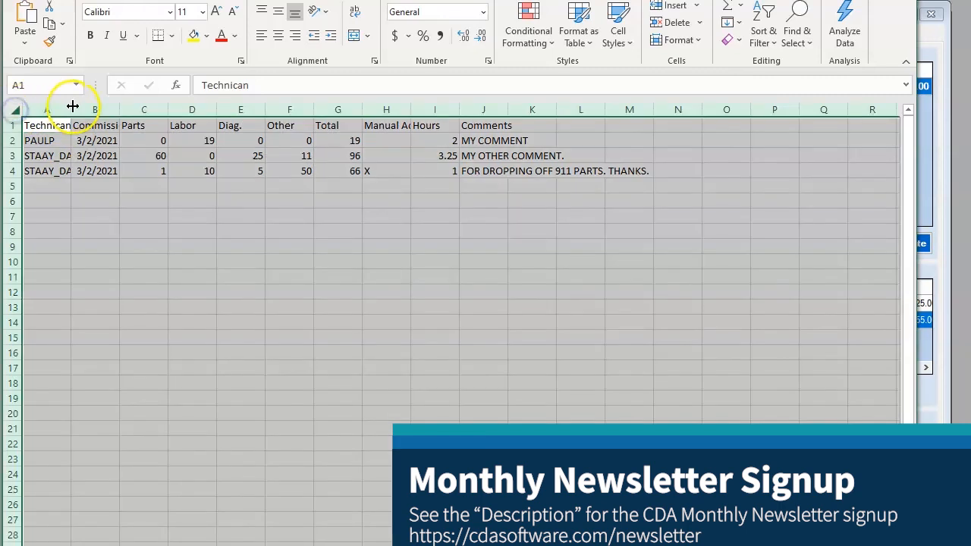
# Step: AutoFit all exported columns to their headings and switch back to the Tech Commissions window
pyautogui.doubleClick(73, 106)
pyautogui.click(221, 262)
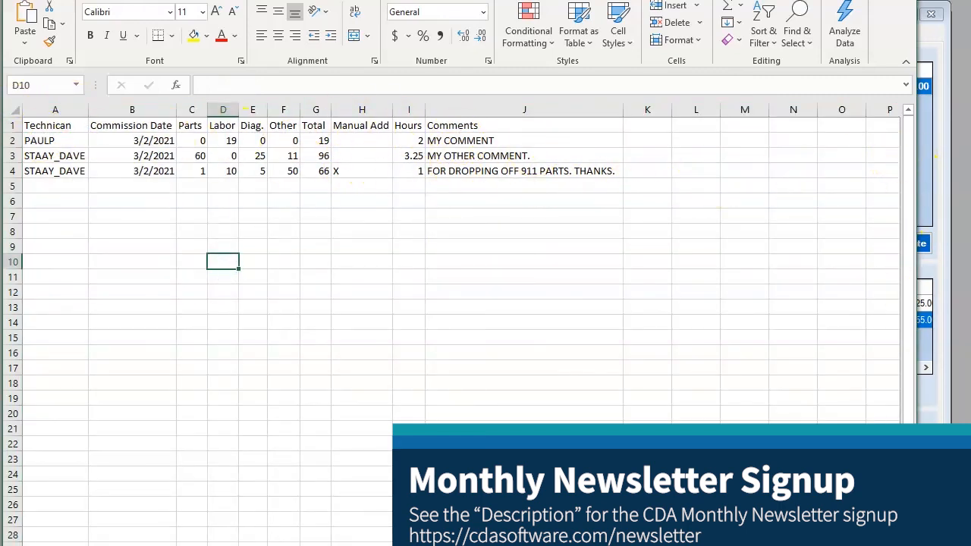
pyautogui.click(927, 132)
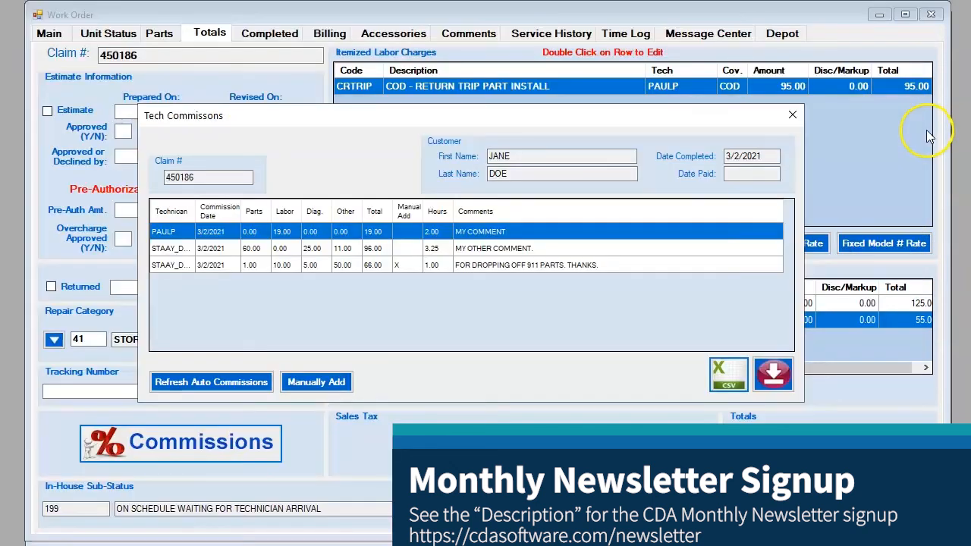
# Step: Check the exported spreadsheet, then select the manually added commission row
pyautogui.hotkey('alt', 'Tab')
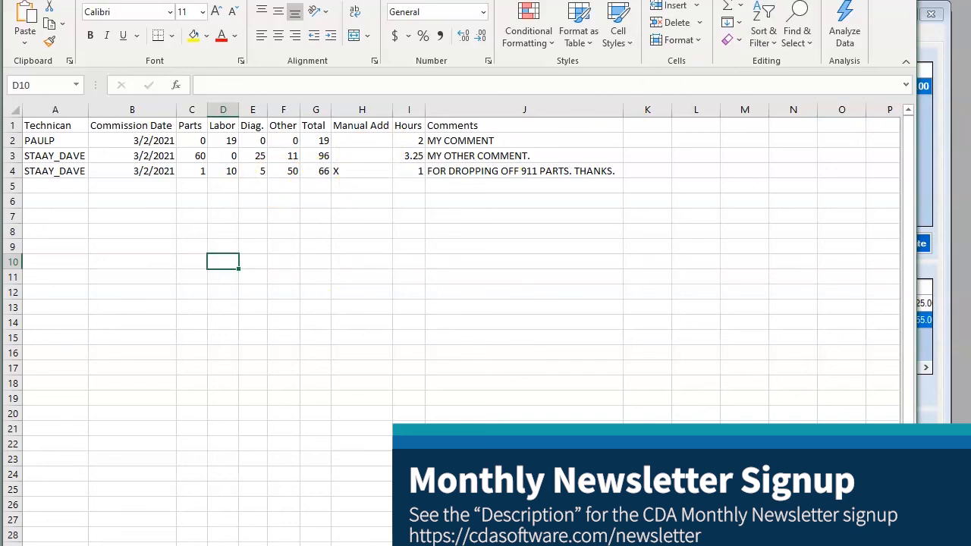
pyautogui.hotkey('alt', 'Tab')
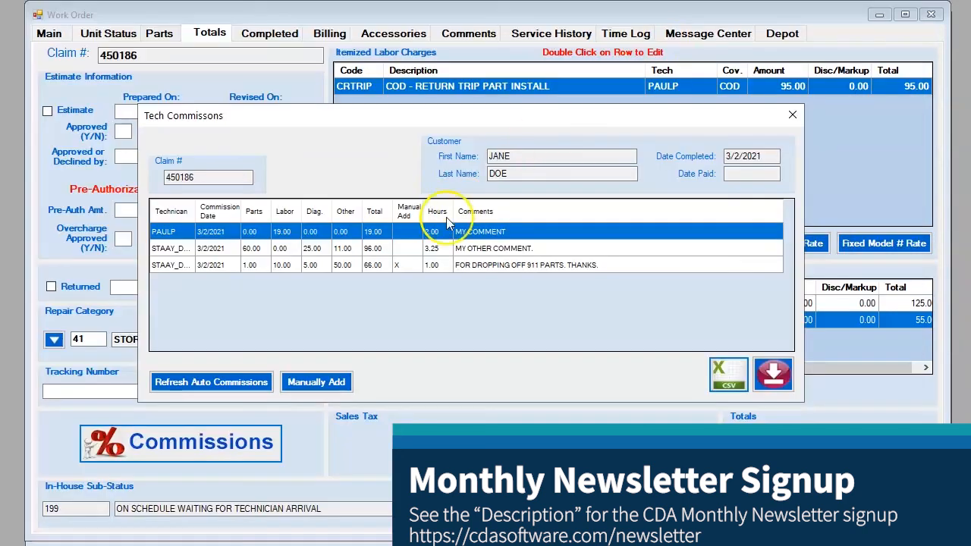
pyautogui.click(480, 267)
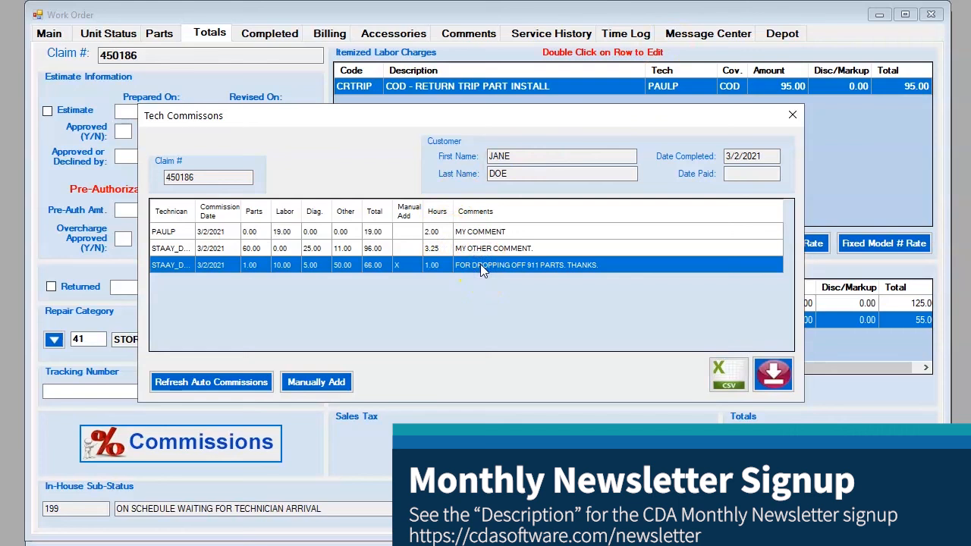
pyautogui.click(479, 249)
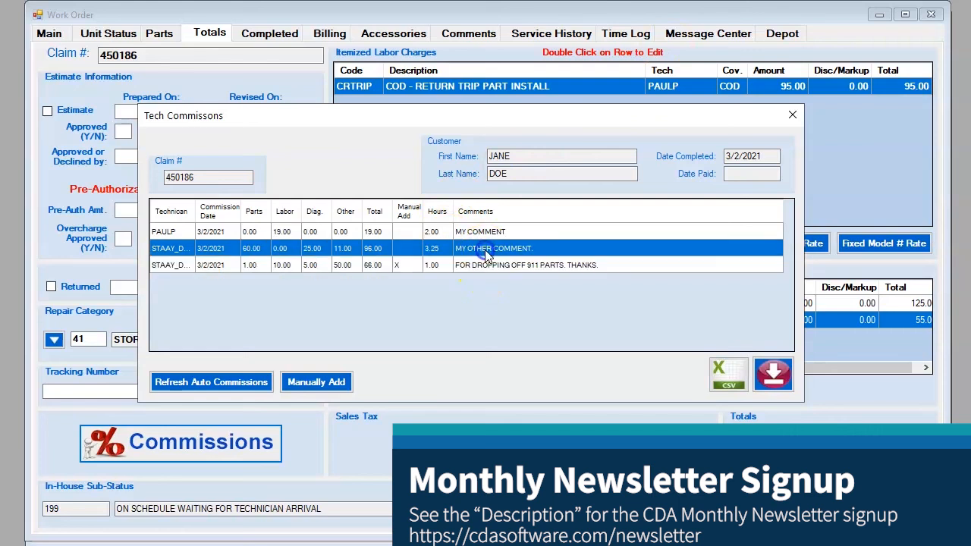
pyautogui.click(403, 232)
pyautogui.click(404, 249)
pyautogui.click(465, 265)
# Step: Delete the 66.00 manual commission and confirm it in the Validation dialog
pyautogui.rightClick(466, 262)
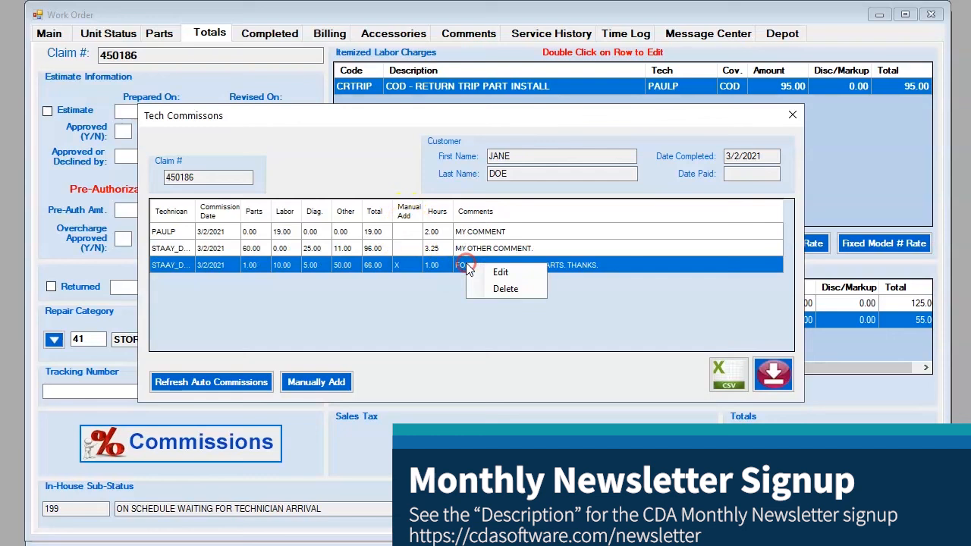
pyautogui.click(503, 286)
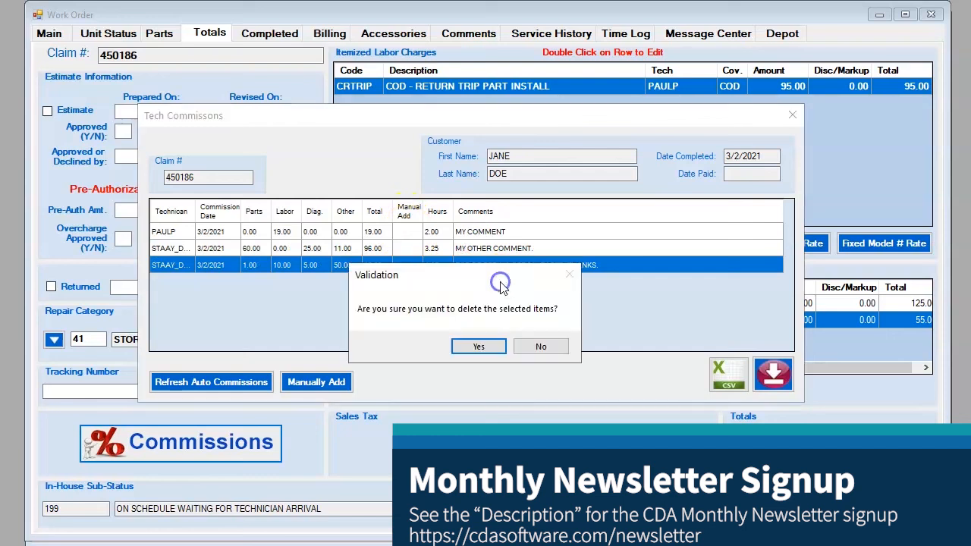
pyautogui.click(478, 347)
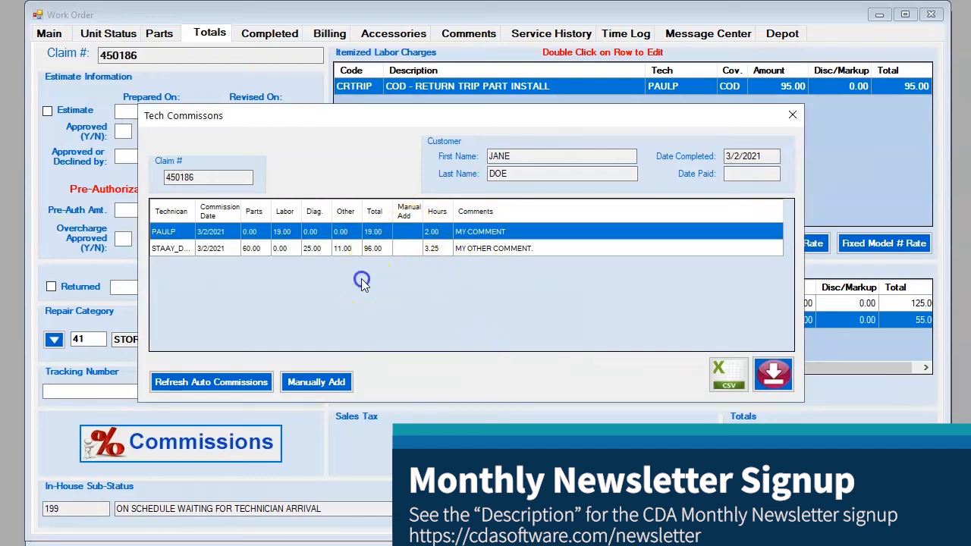